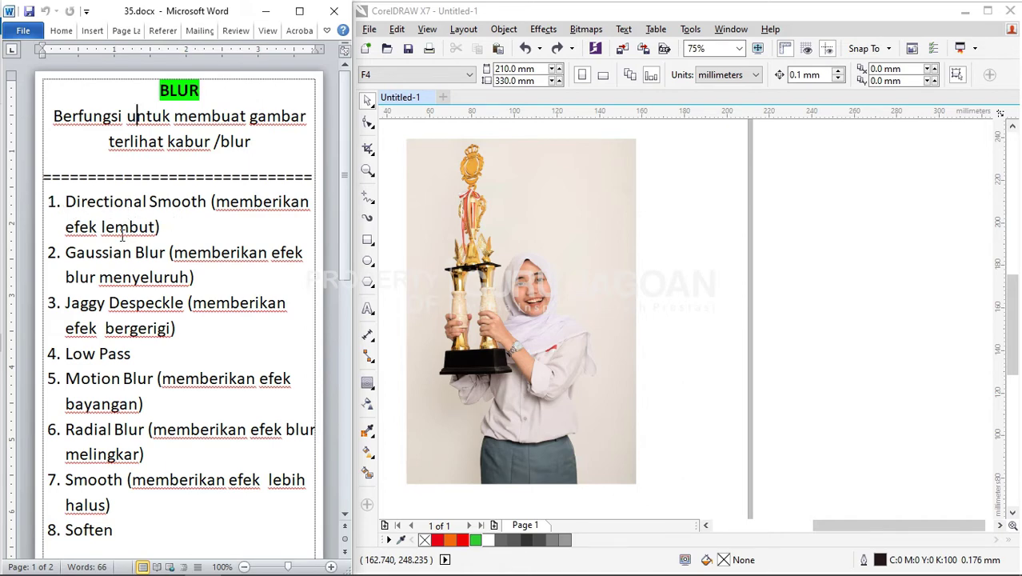
# Select the photo of the girl holding the trophy.
pyautogui.scroll(2, 556, 288)
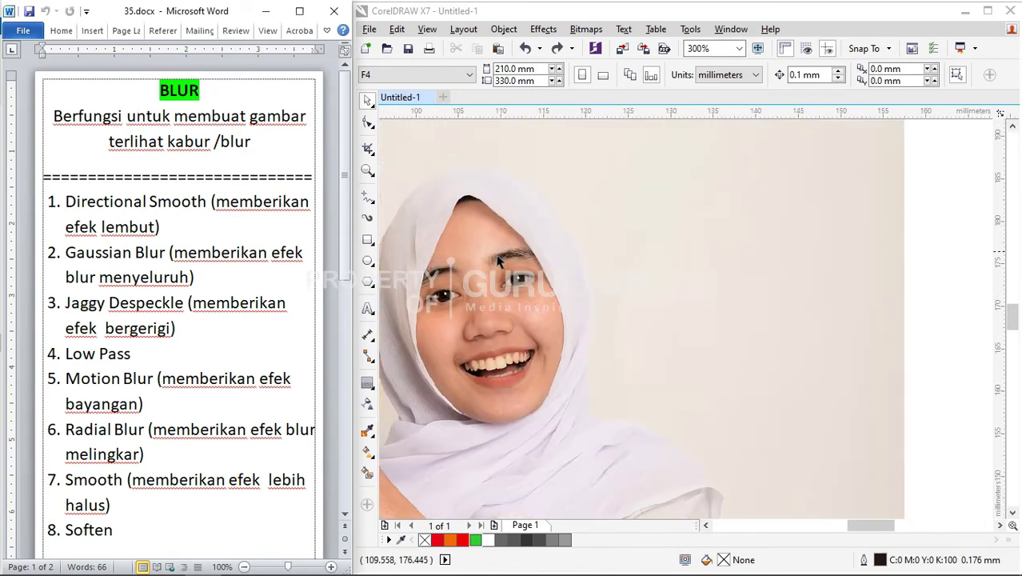
pyautogui.scroll(1, 482, 223)
pyautogui.scroll(-2, 483, 223)
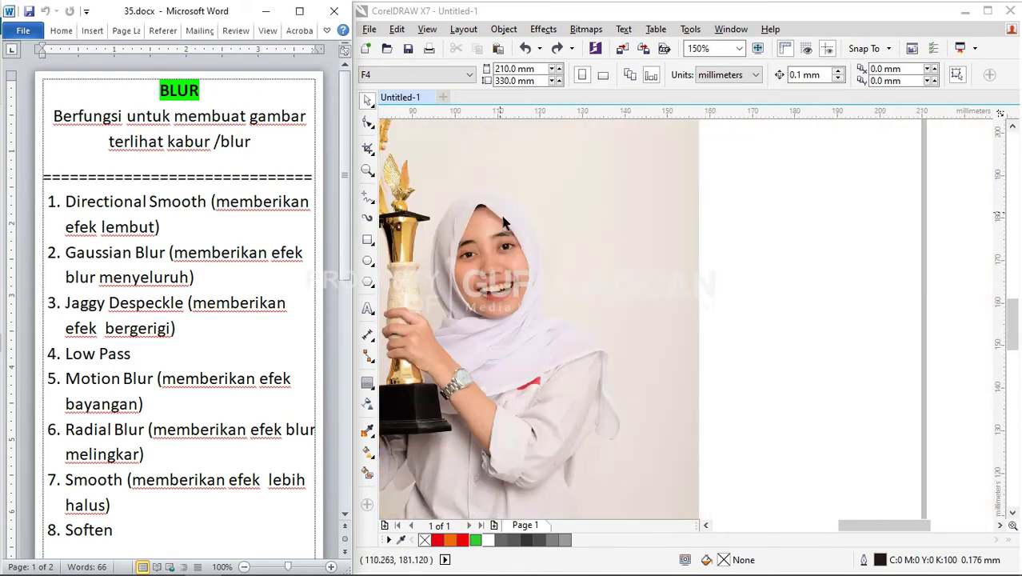
pyautogui.hscroll(1, 645, 229)
pyautogui.hscroll(-3, 640, 224)
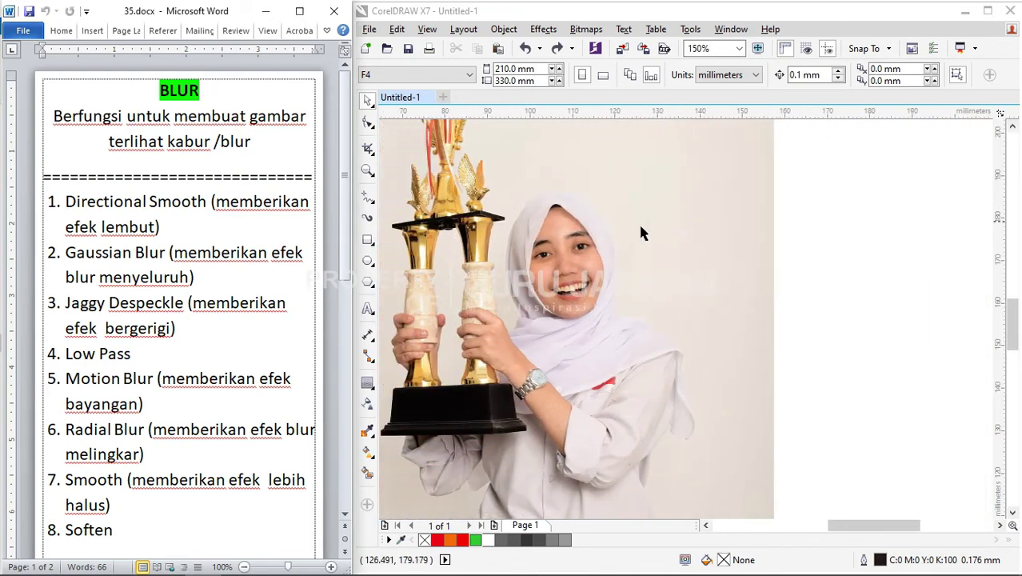
pyautogui.click(586, 29)
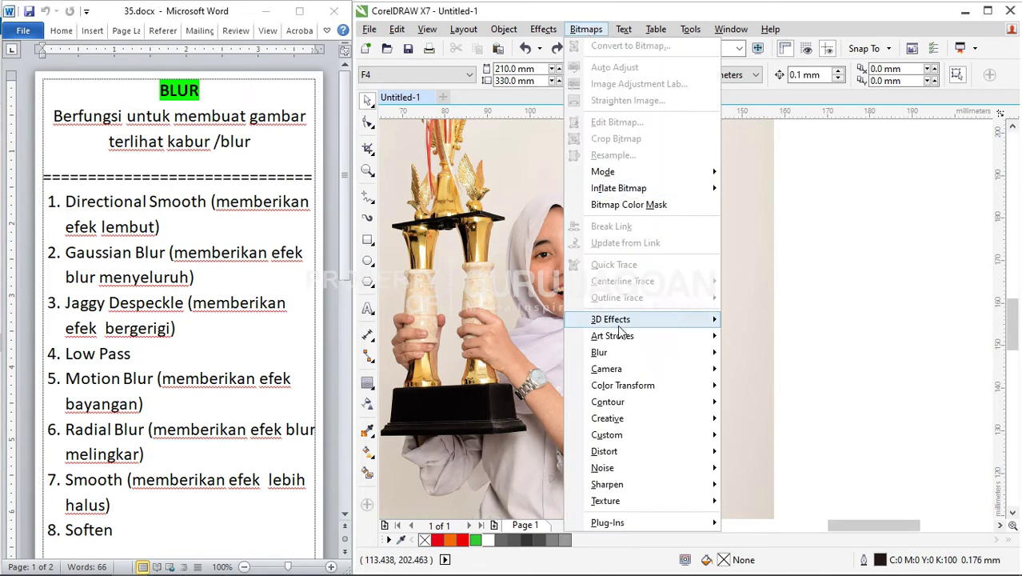
pyautogui.click(535, 301)
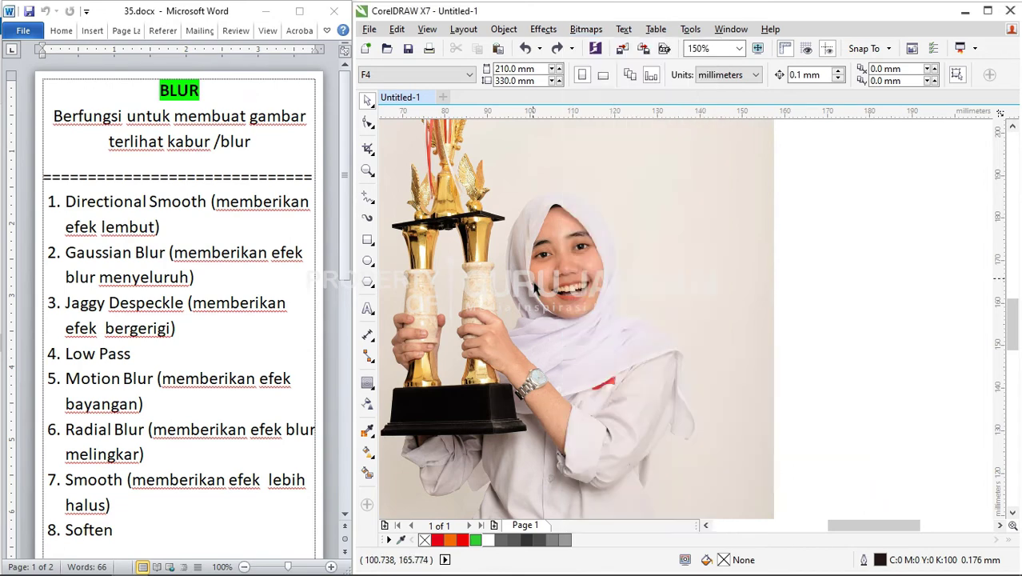
pyautogui.click(534, 281)
pyautogui.click(578, 30)
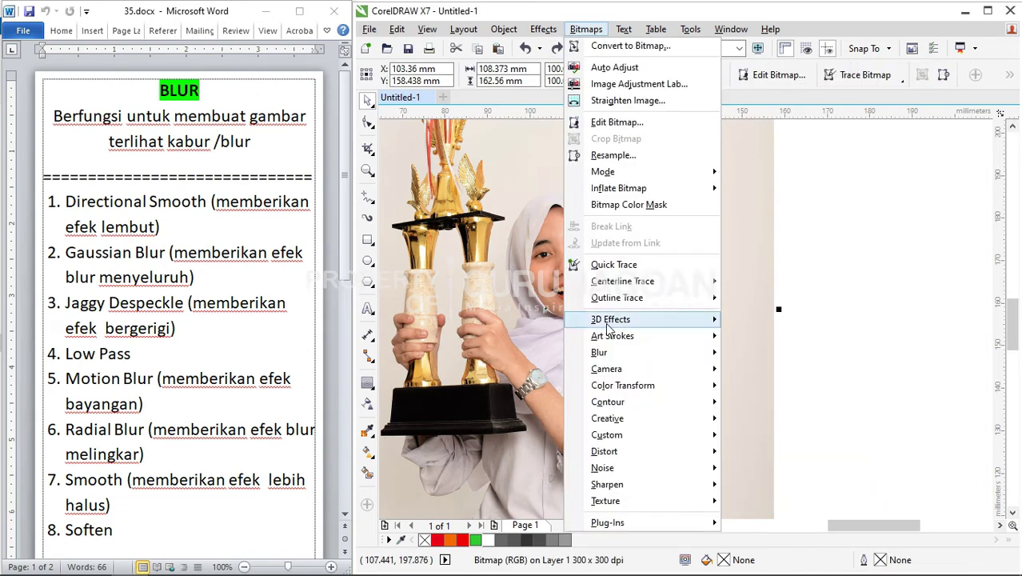
pyautogui.moveTo(703, 355)
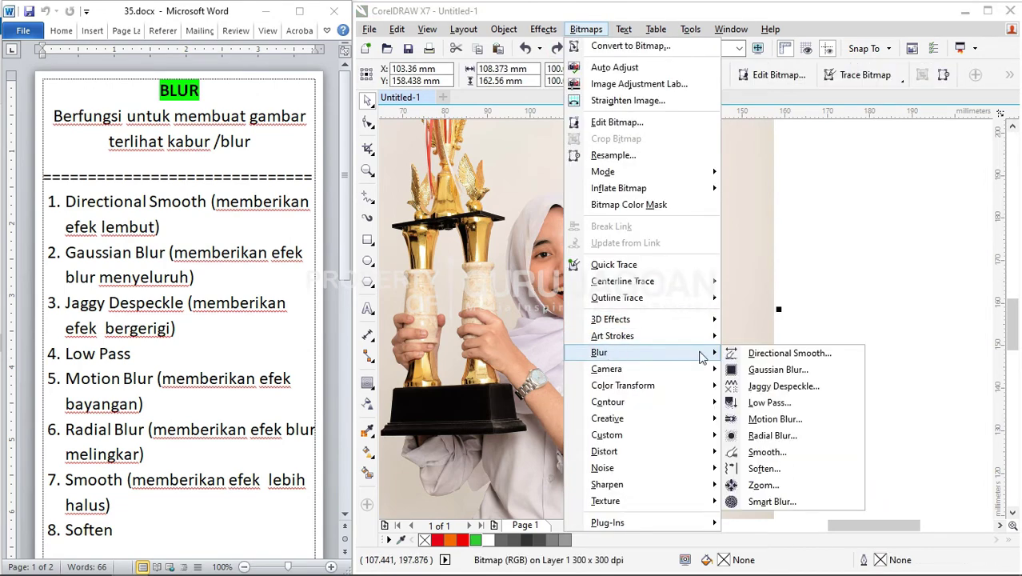
pyautogui.click(764, 356)
pyautogui.moveTo(604, 237); pyautogui.dragTo(592, 151)
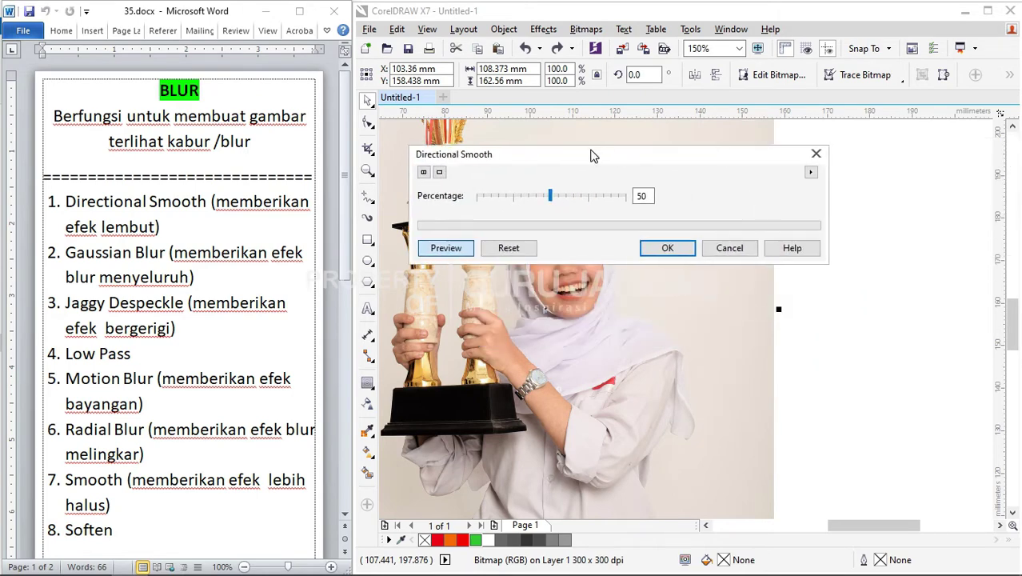
pyautogui.click(817, 155)
# Preview the Directional Smooth blur on the girl's face at 91, 96 and 22 percent, and cancel the effect.
pyautogui.scroll(2, 576, 255)
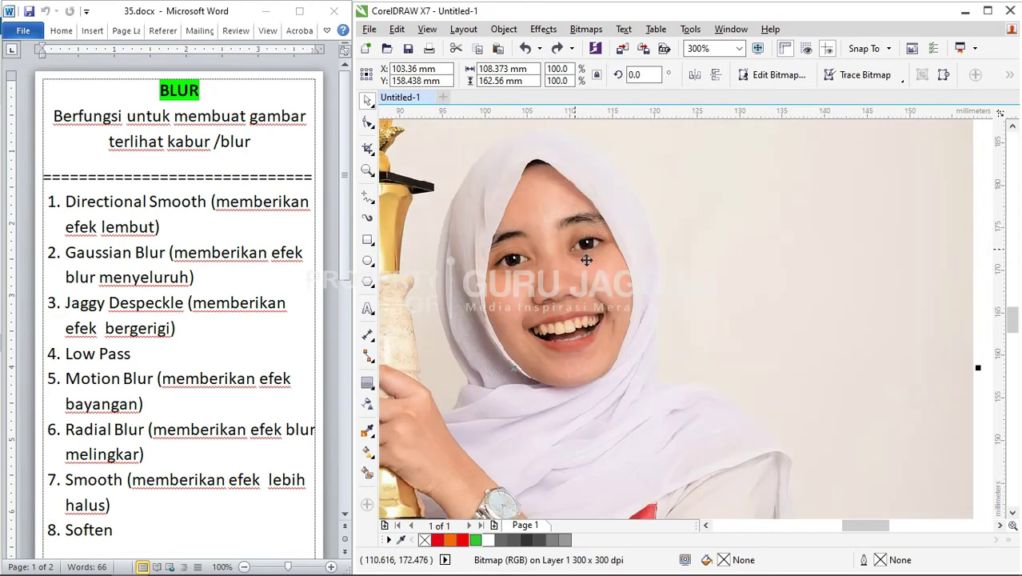
pyautogui.click(585, 28)
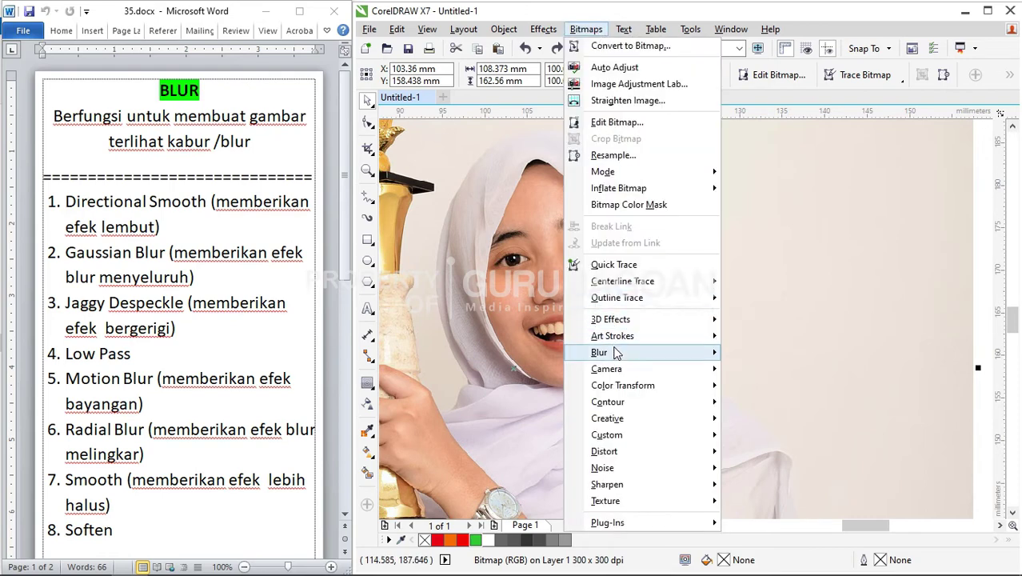
pyautogui.moveTo(616, 353)
pyautogui.click(790, 354)
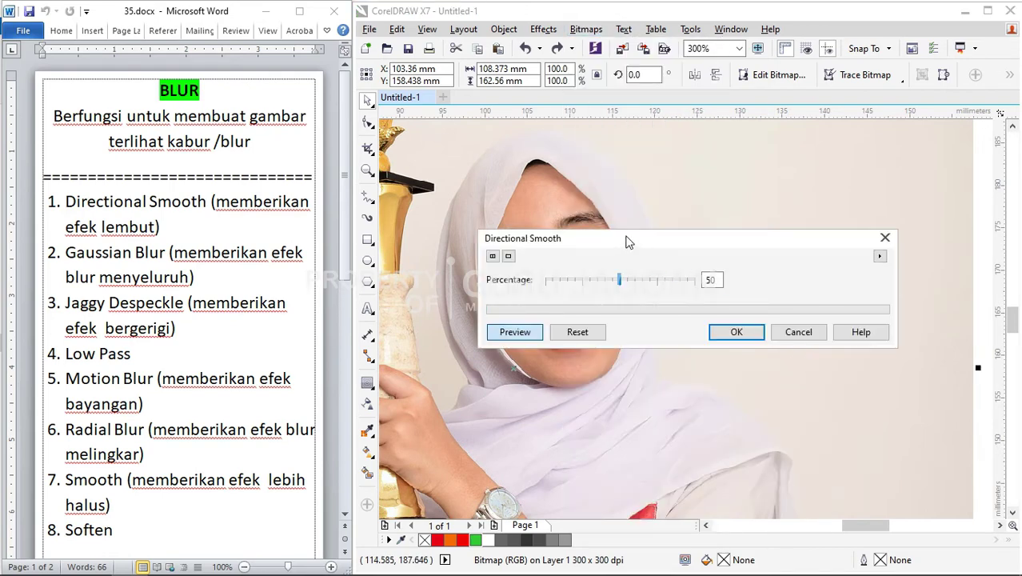
pyautogui.moveTo(628, 235); pyautogui.dragTo(798, 201)
pyautogui.click(877, 215)
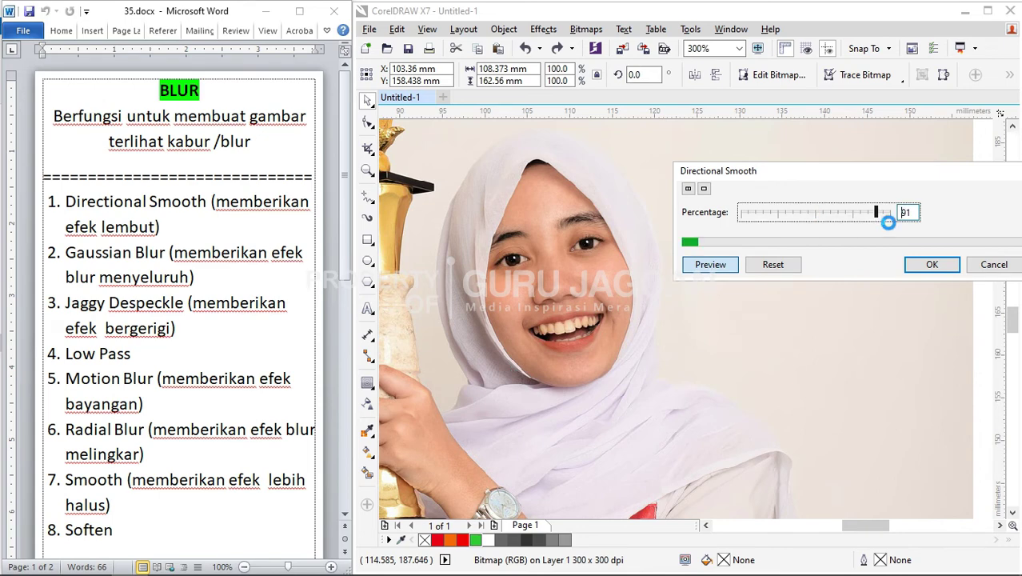
pyautogui.moveTo(879, 214); pyautogui.dragTo(884, 214)
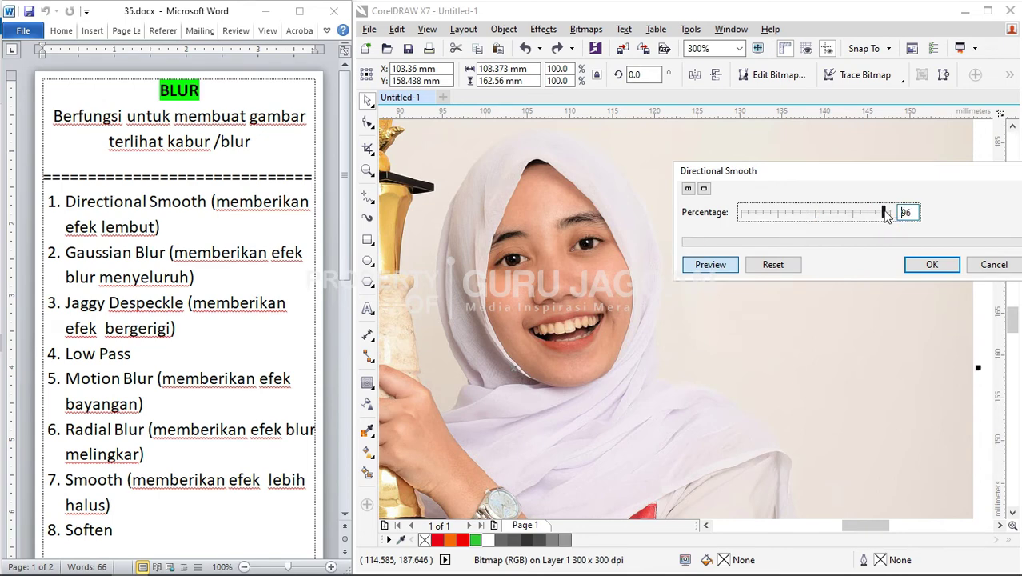
pyautogui.click(744, 216)
pyautogui.moveTo(745, 214); pyautogui.dragTo(772, 215)
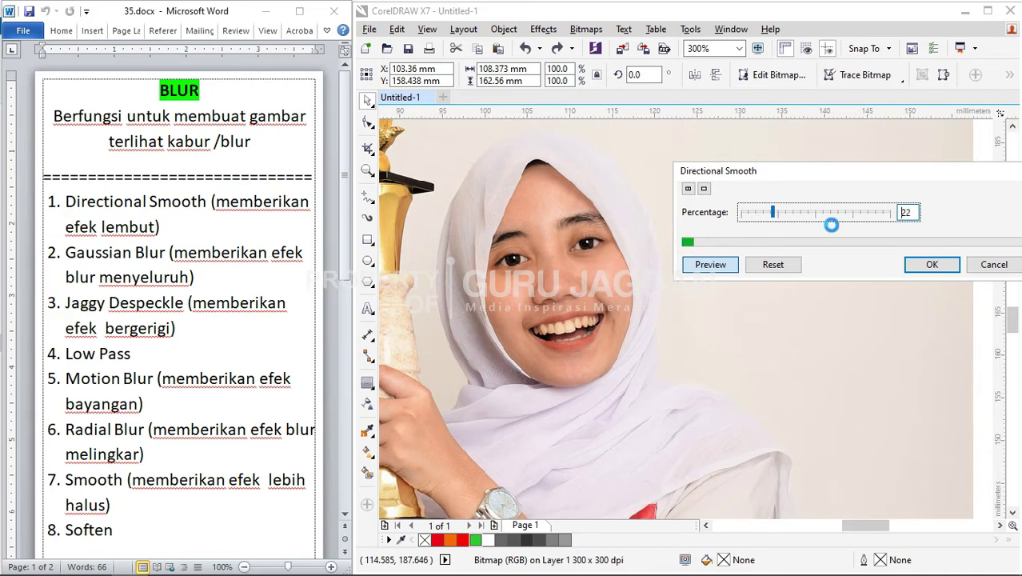
pyautogui.moveTo(888, 177); pyautogui.dragTo(798, 130)
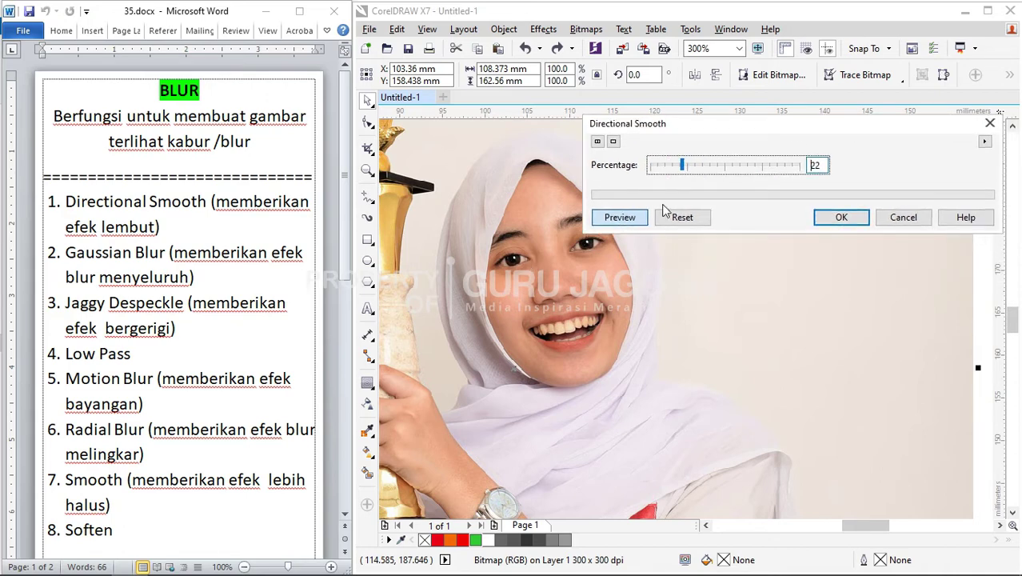
pyautogui.click(903, 218)
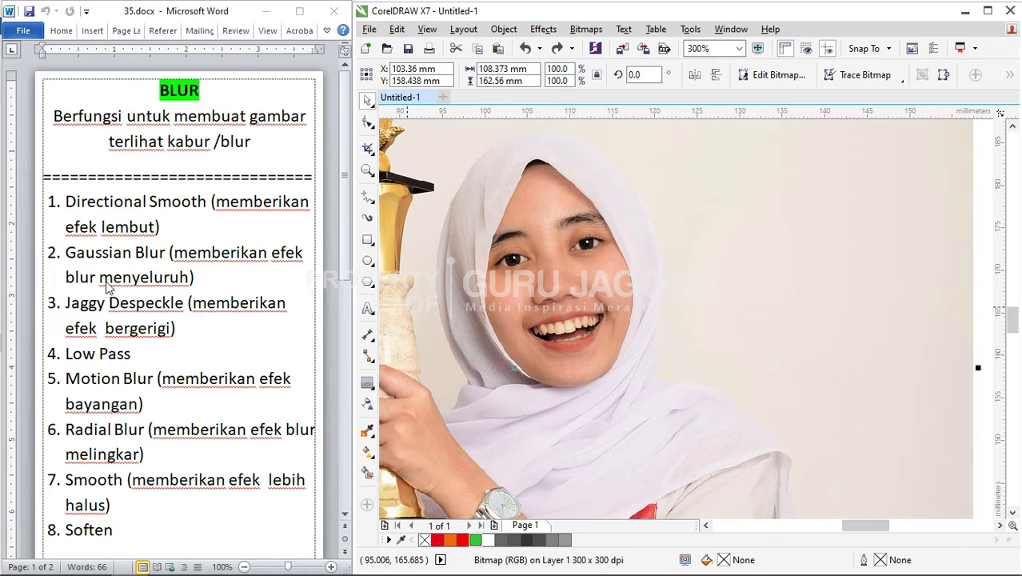
# Preview the Gaussian Blur on the photo with radii of 5.0, 2.6 and 8.0 pixels, and cancel the effect.
pyautogui.click(582, 32)
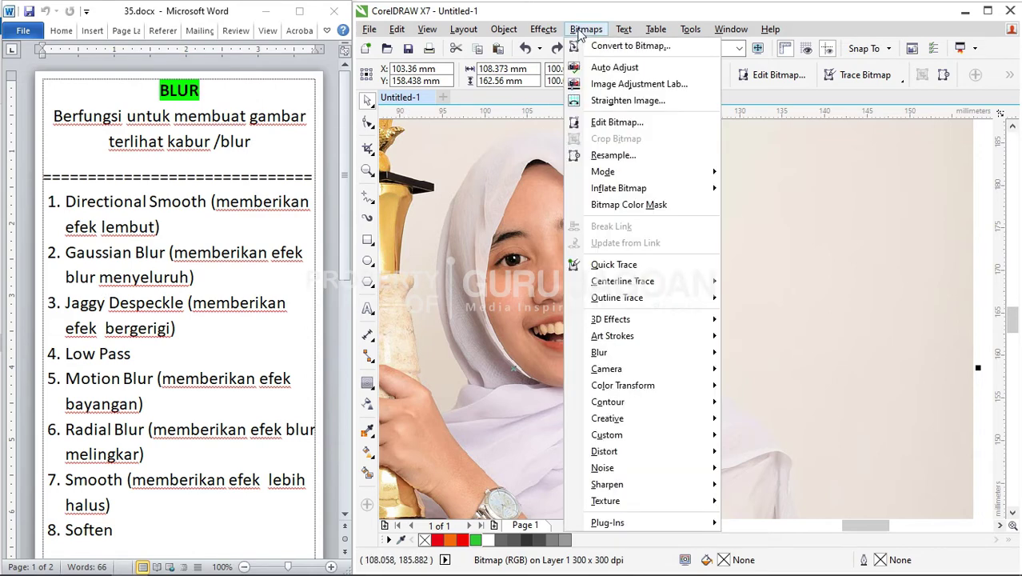
pyautogui.moveTo(615, 352)
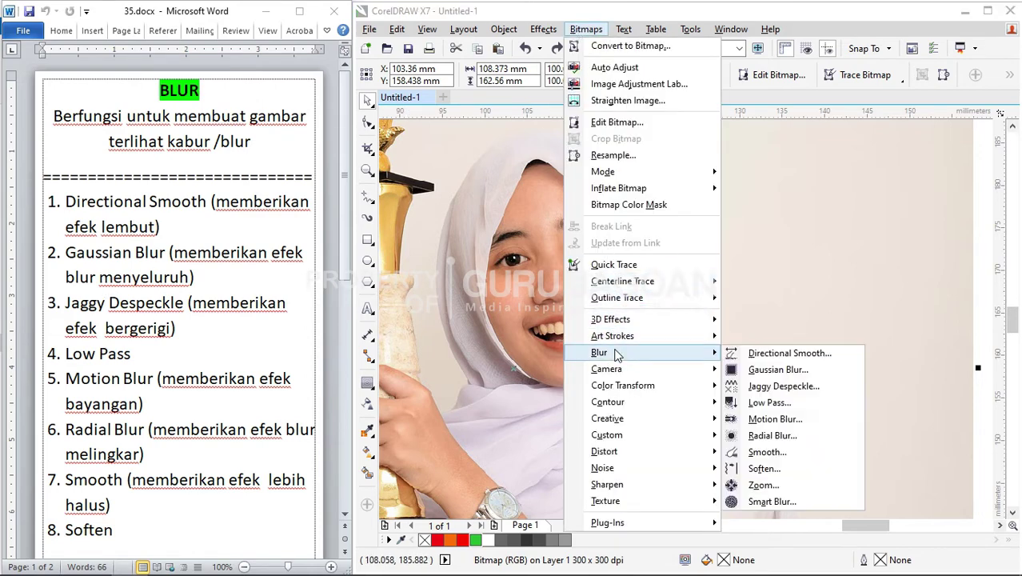
pyautogui.click(780, 370)
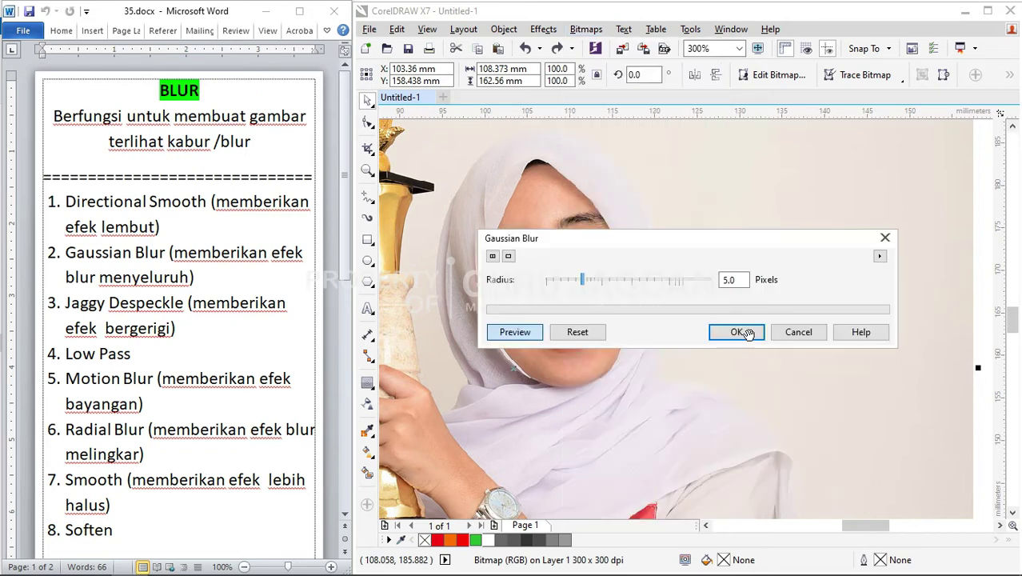
pyautogui.moveTo(632, 250); pyautogui.dragTo(800, 164)
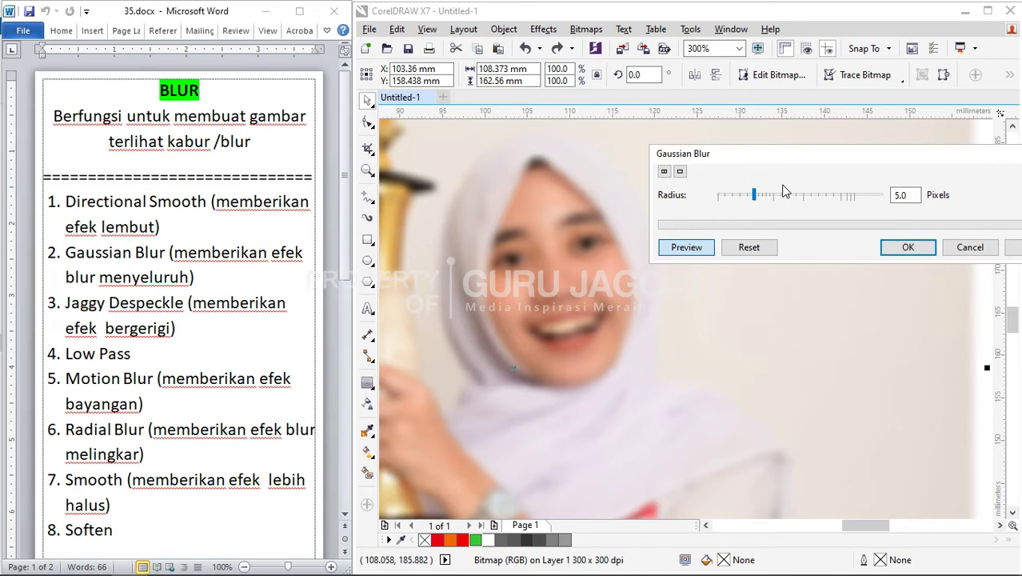
pyautogui.moveTo(753, 200); pyautogui.dragTo(737, 200)
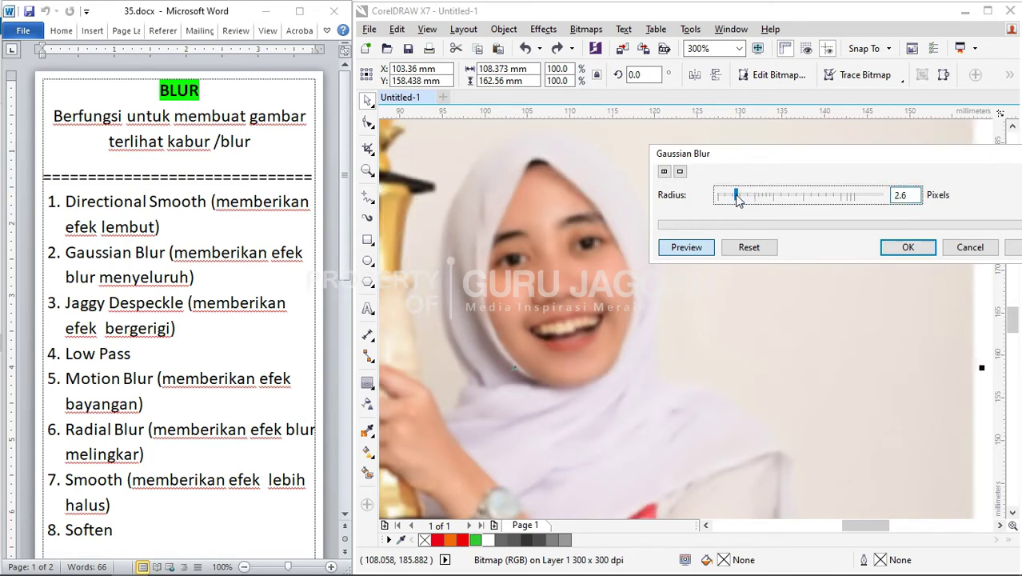
pyautogui.click(726, 199)
pyautogui.moveTo(729, 199); pyautogui.dragTo(766, 201)
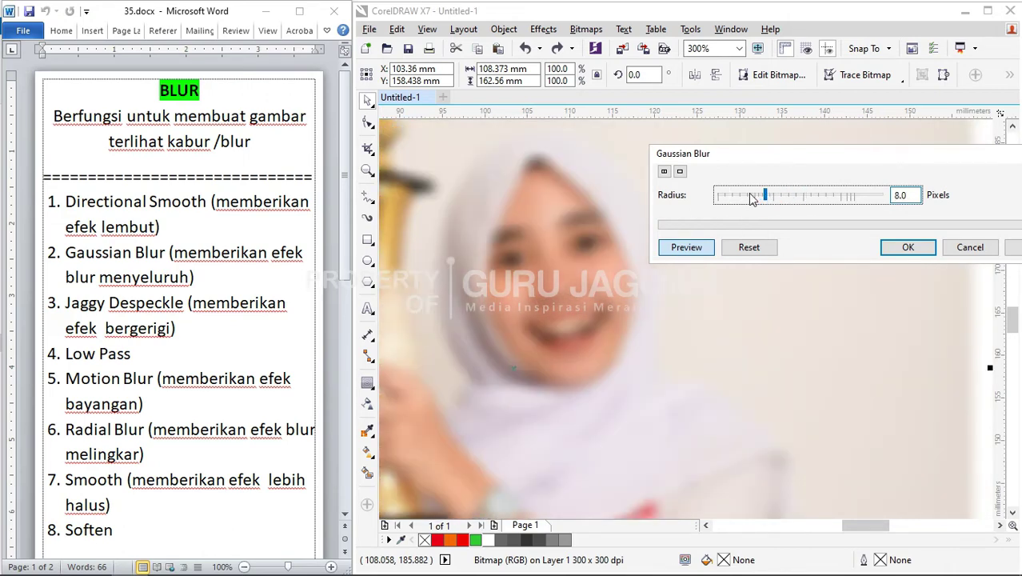
pyautogui.click(969, 247)
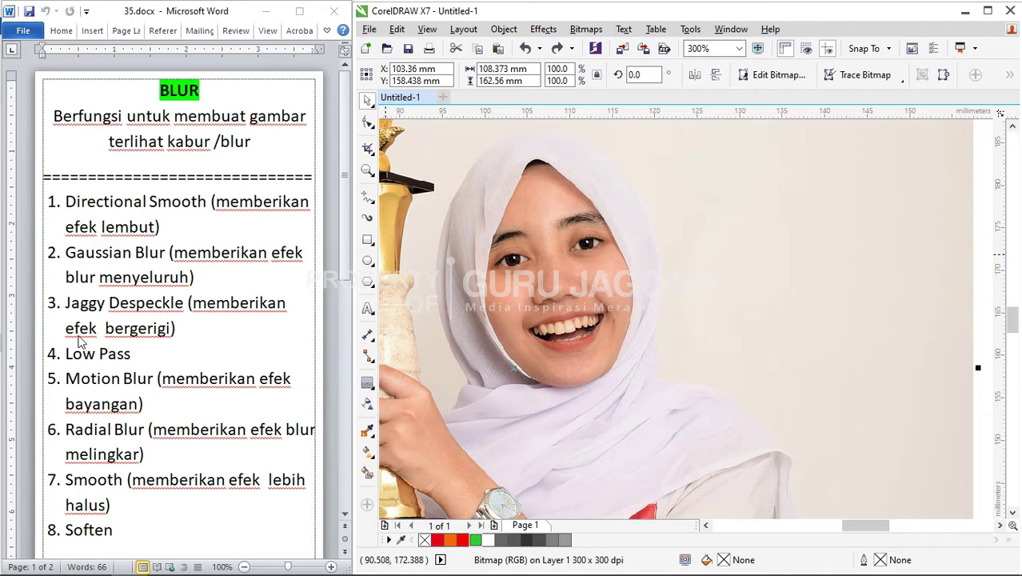
# Preview the Jaggy Despeckle blur on the photo with symmetric width and height of 4, and discard it.
pyautogui.click(586, 30)
pyautogui.moveTo(609, 354)
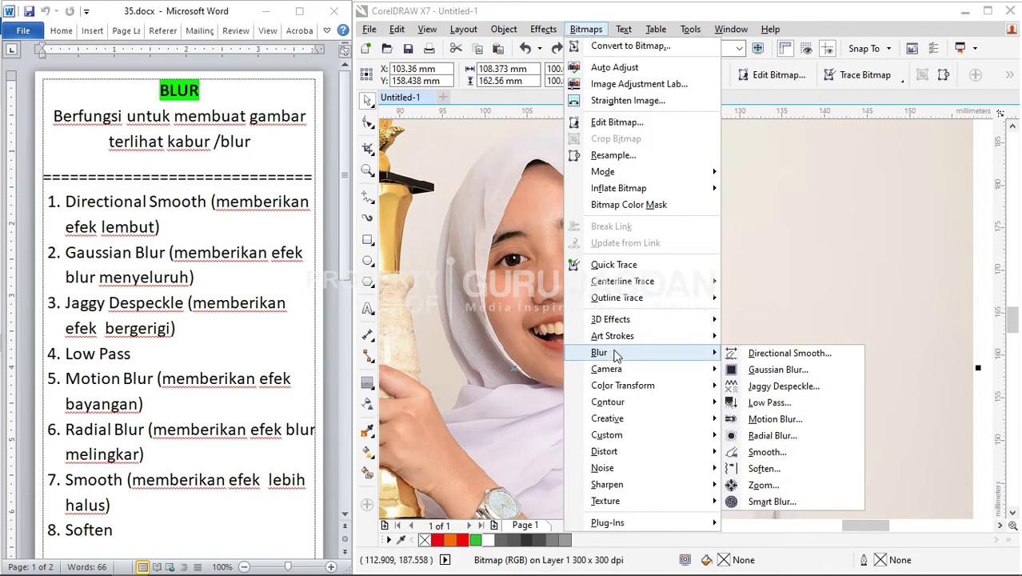
pyautogui.click(772, 386)
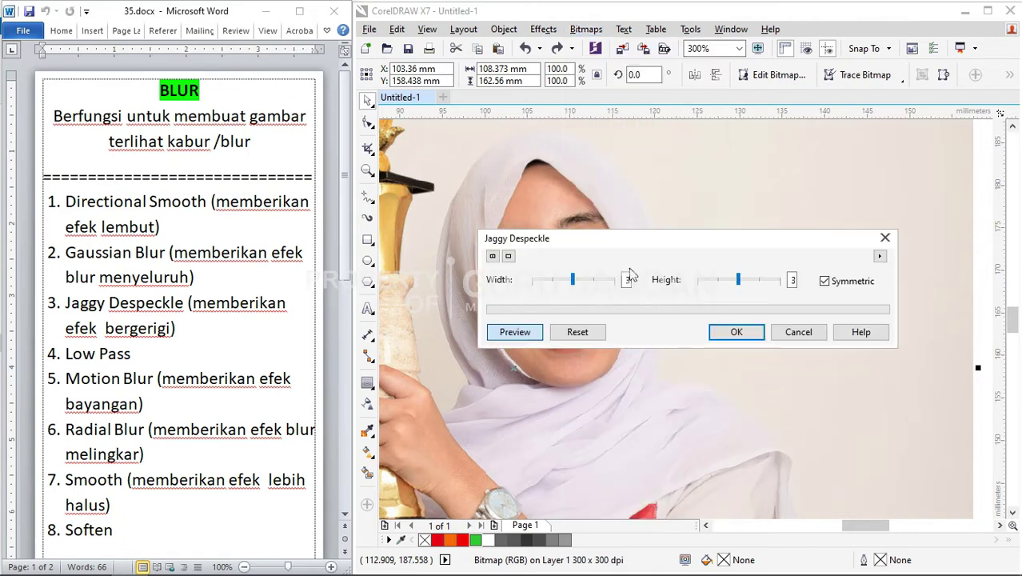
pyautogui.moveTo(606, 237); pyautogui.dragTo(740, 144)
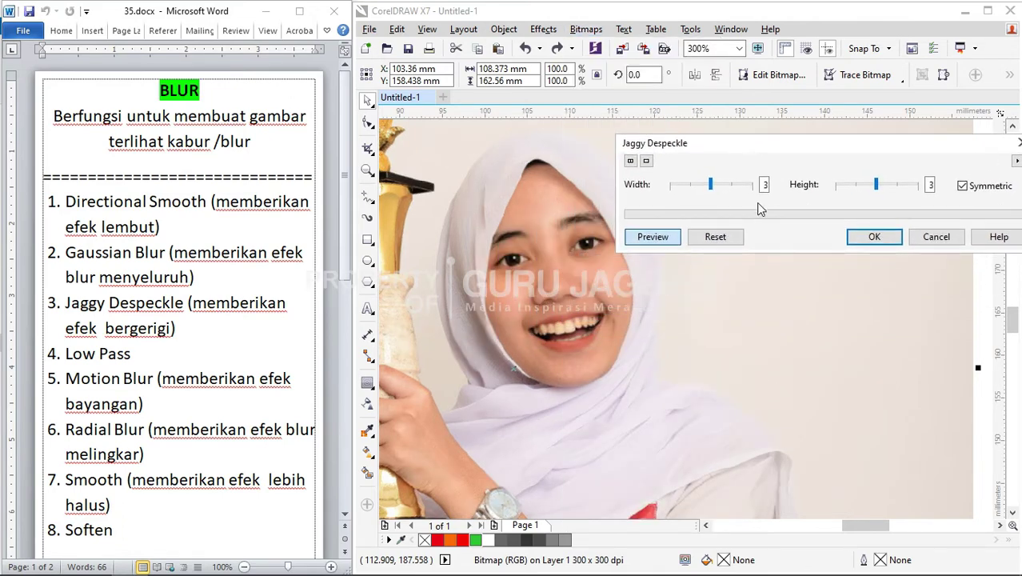
pyautogui.moveTo(710, 184); pyautogui.dragTo(730, 185)
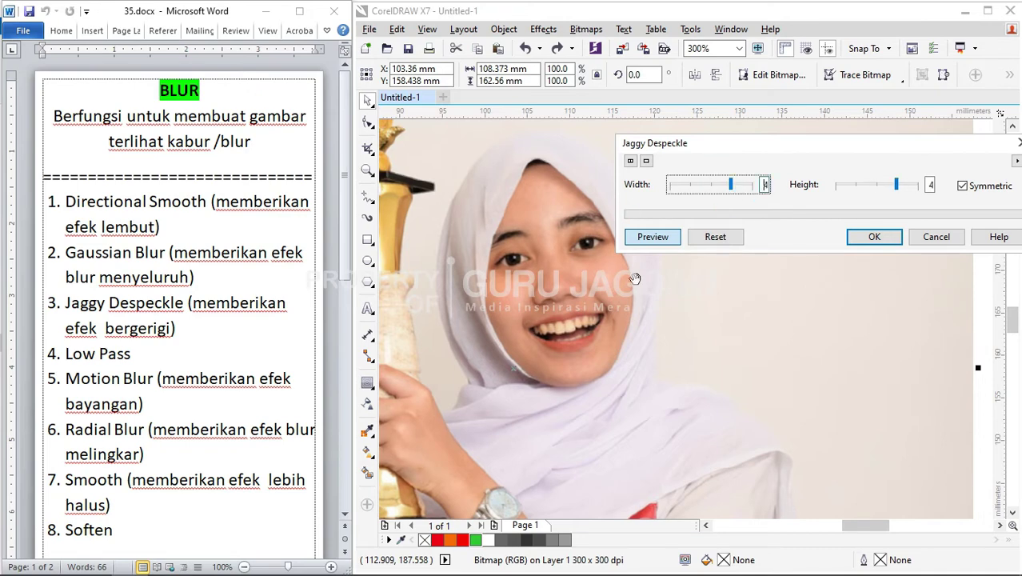
pyautogui.moveTo(881, 152); pyautogui.dragTo(792, 152)
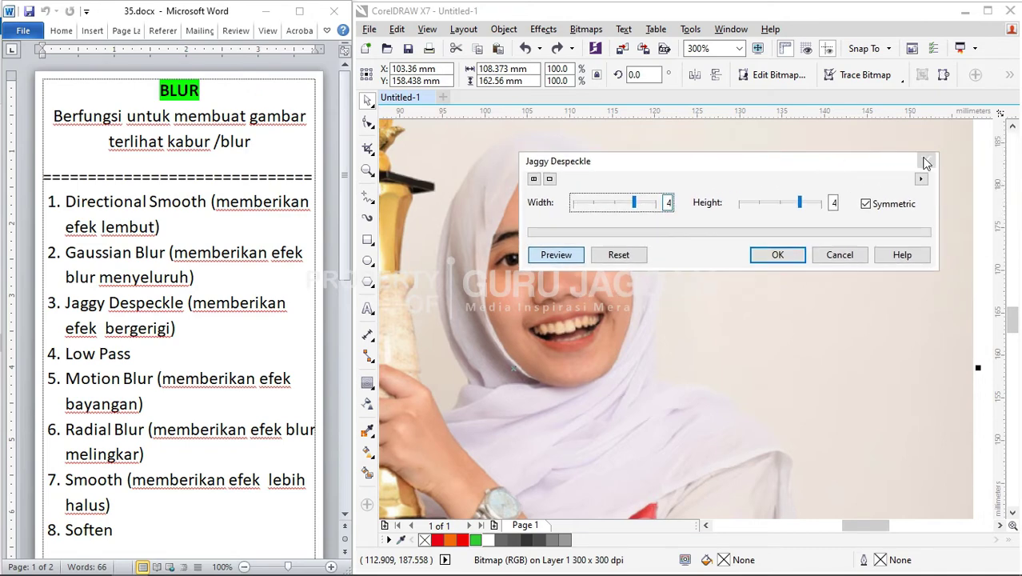
pyautogui.click(924, 155)
# Preview the Jaggy Despeckle blur on the girl's enlarged face with symmetric width and height values of 5, 3 and 4, and cancel the effect.
pyautogui.scroll(1, 592, 270)
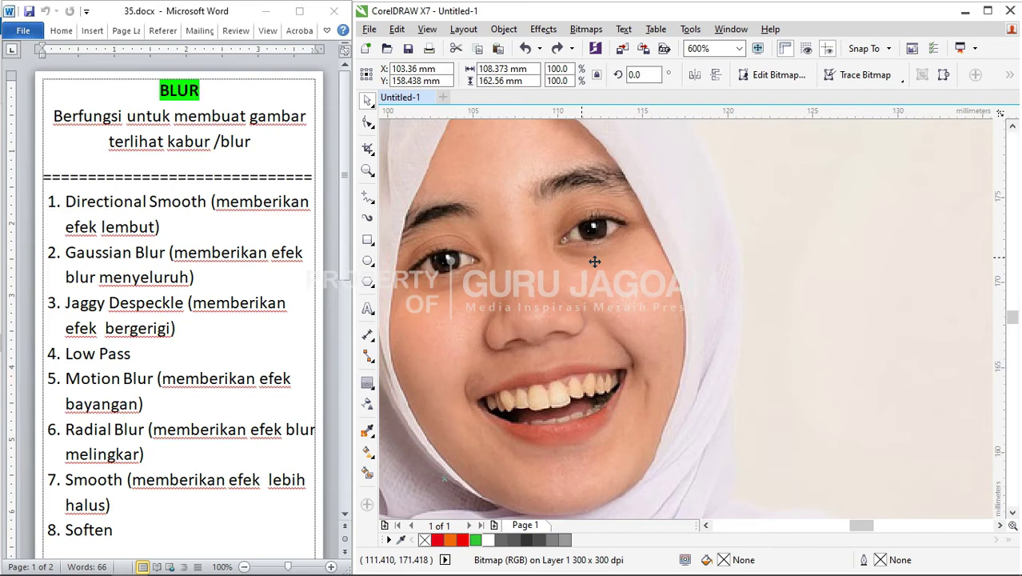
pyautogui.click(585, 29)
pyautogui.moveTo(626, 358)
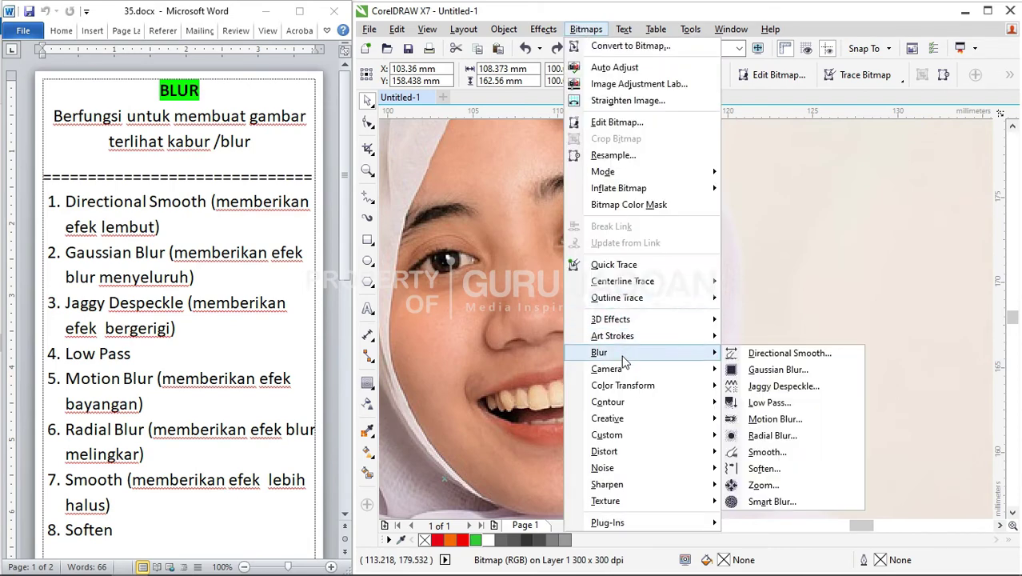
pyautogui.click(782, 386)
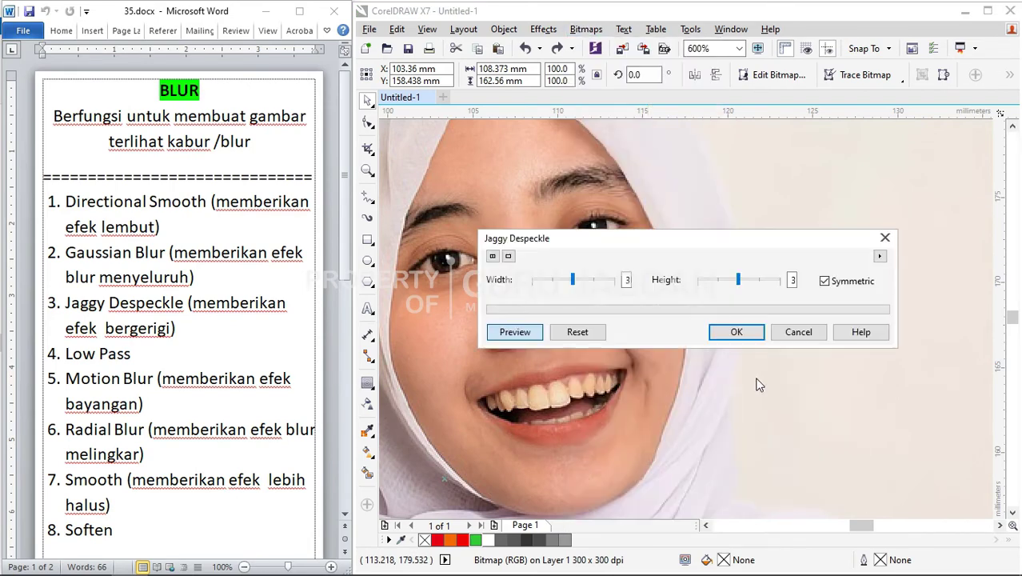
pyautogui.moveTo(640, 244); pyautogui.dragTo(794, 156)
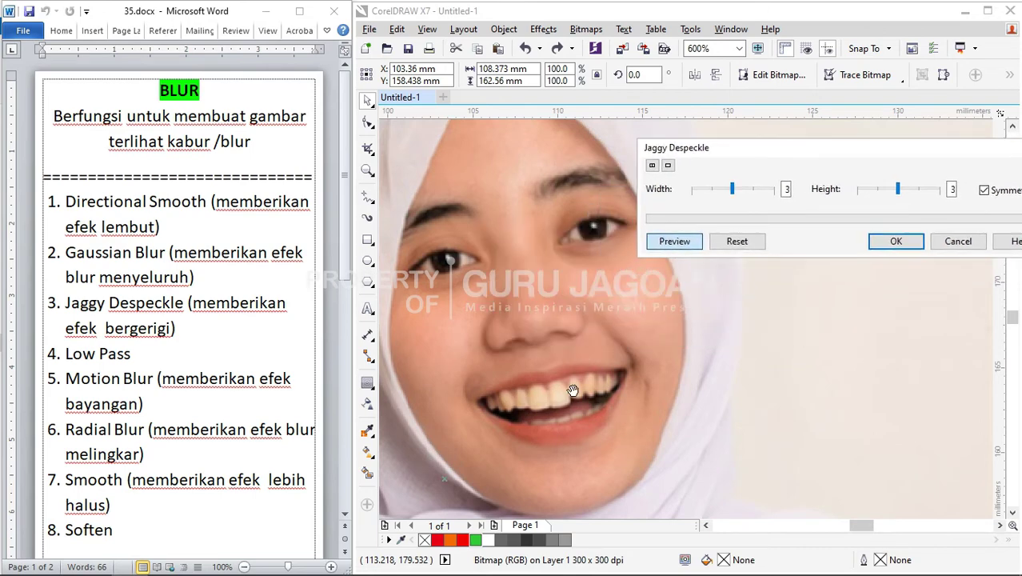
pyautogui.click(766, 191)
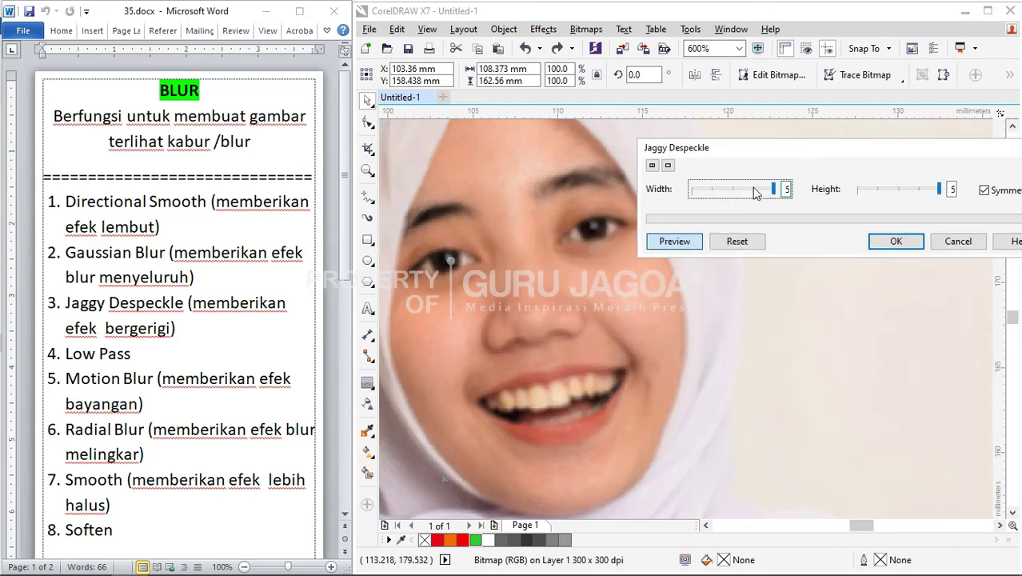
pyautogui.click(906, 189)
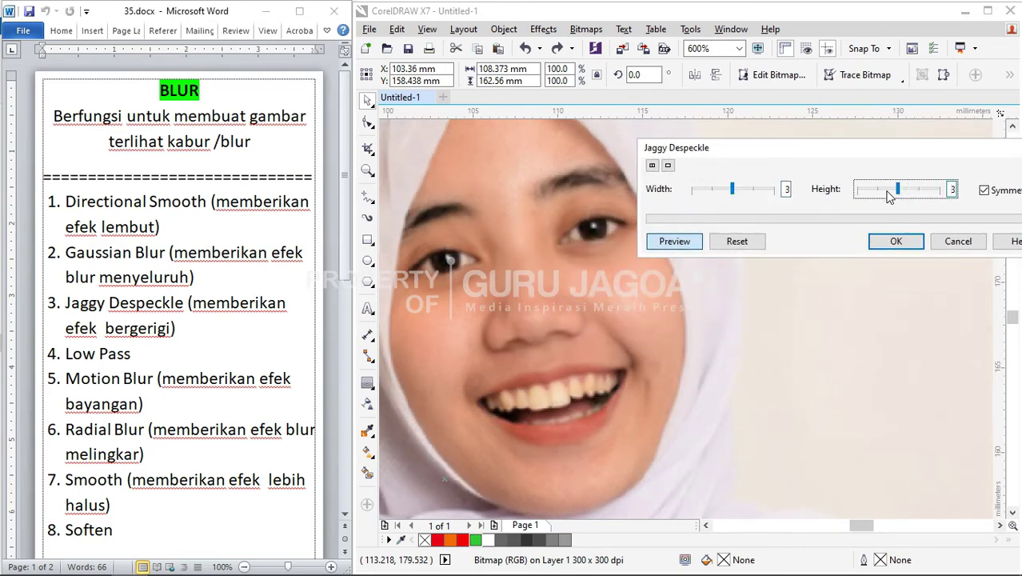
pyautogui.moveTo(899, 197); pyautogui.dragTo(918, 198)
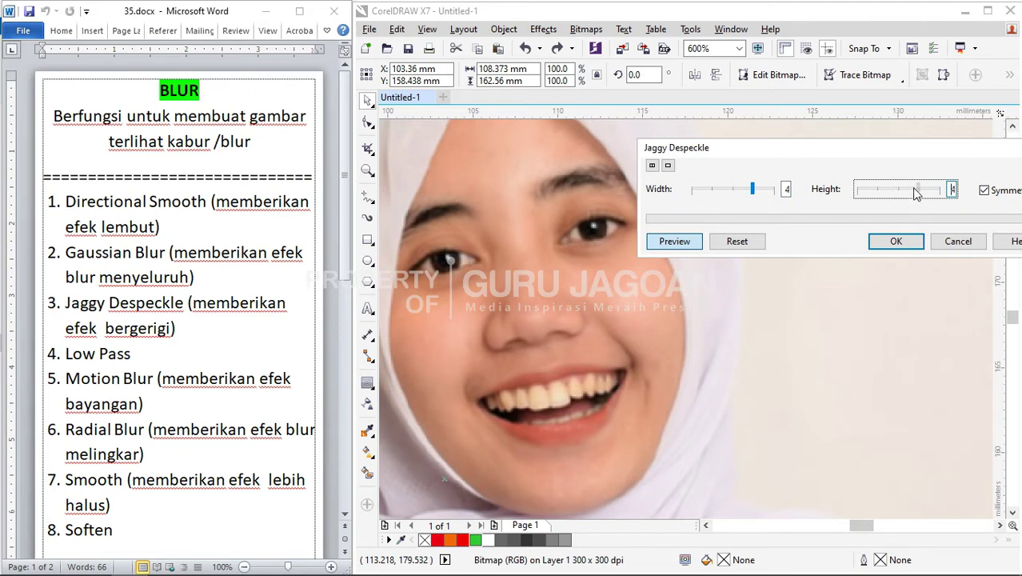
pyautogui.click(717, 191)
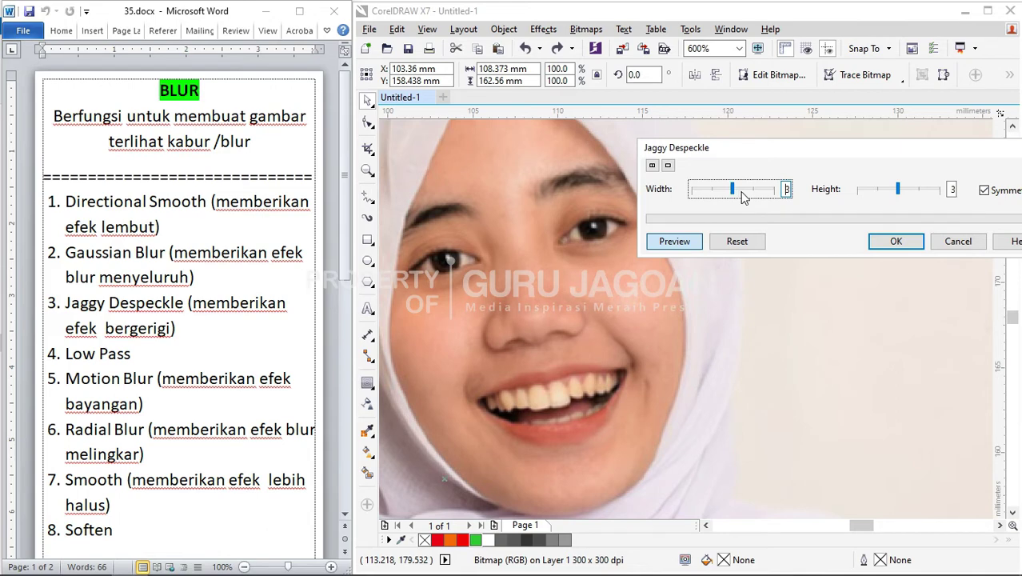
pyautogui.click(959, 242)
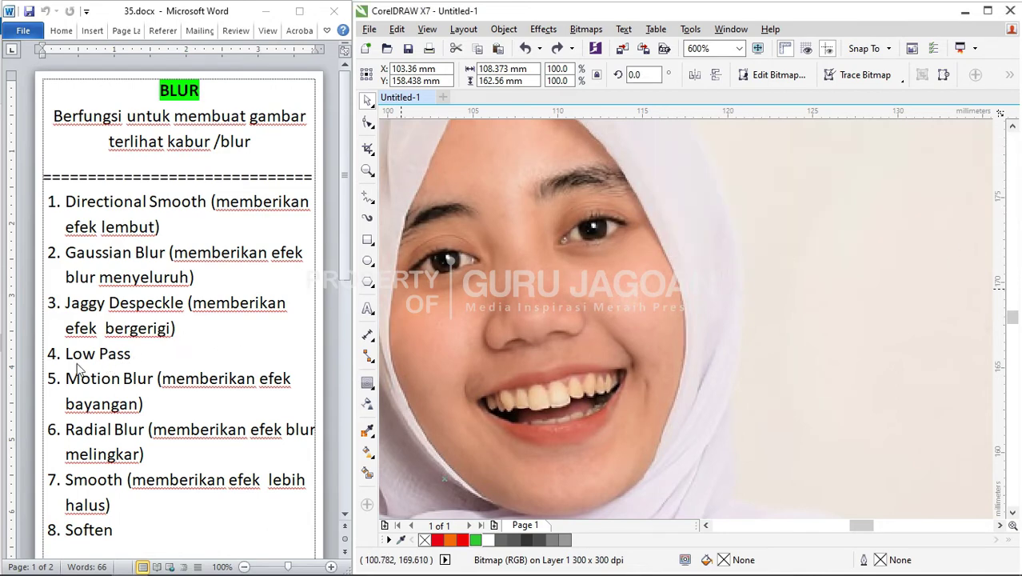
# Preview the Low Pass blur on the girl's face with radius 7 at 100 and 84 percent.
pyautogui.click(156, 361)
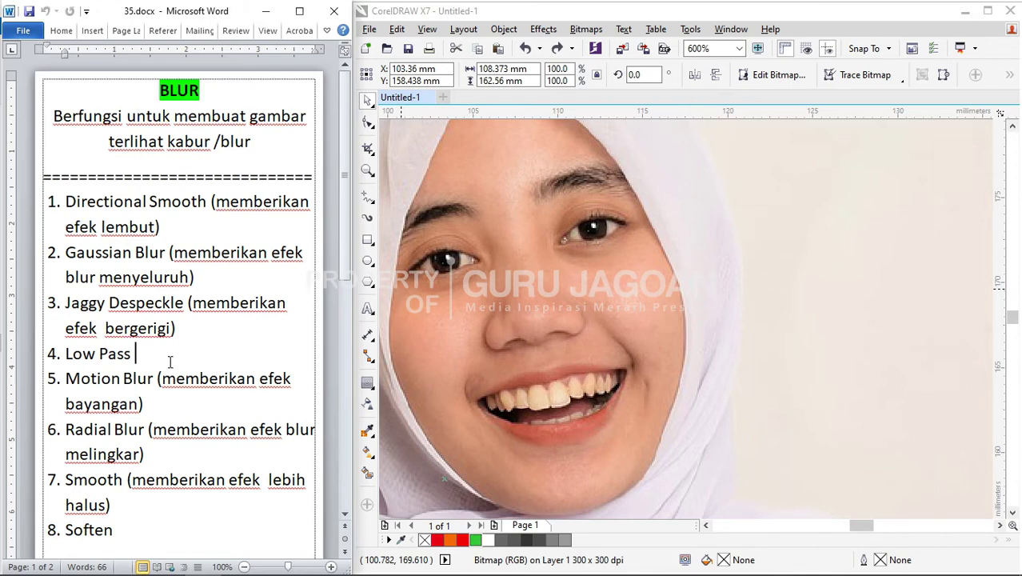
pyautogui.click(579, 205)
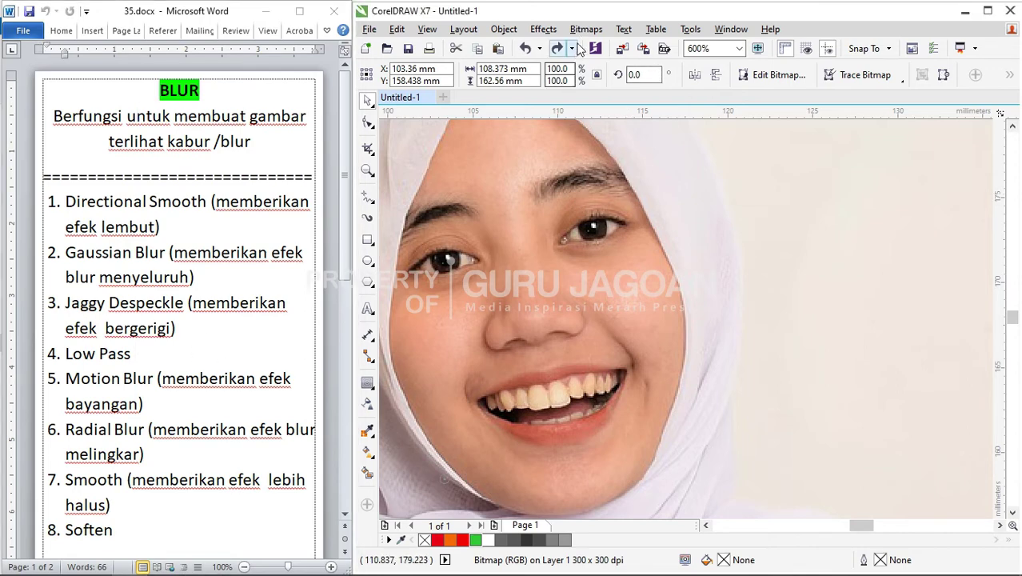
pyautogui.click(585, 29)
pyautogui.moveTo(616, 354)
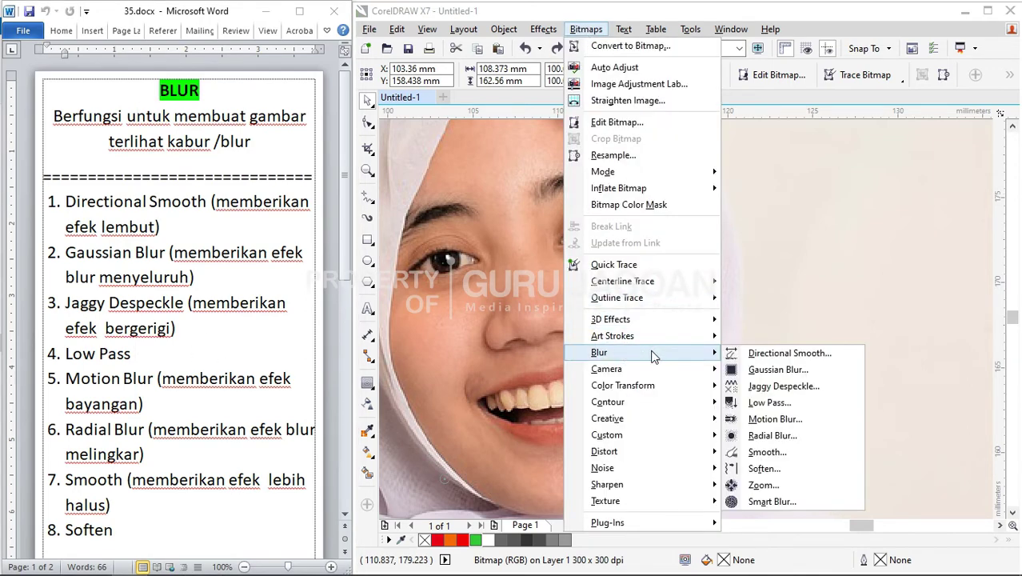
pyautogui.click(769, 402)
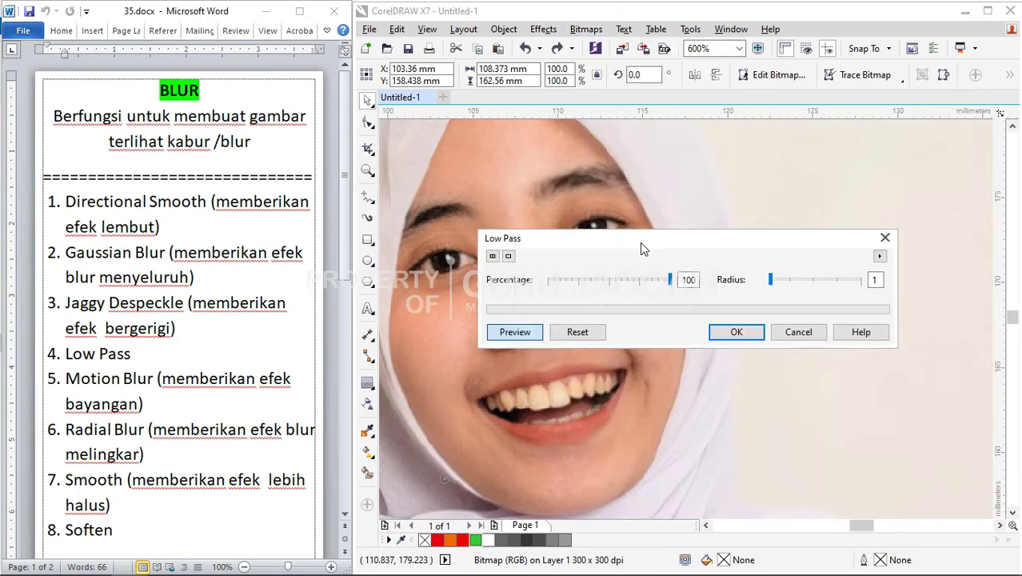
pyautogui.moveTo(641, 249); pyautogui.dragTo(748, 207)
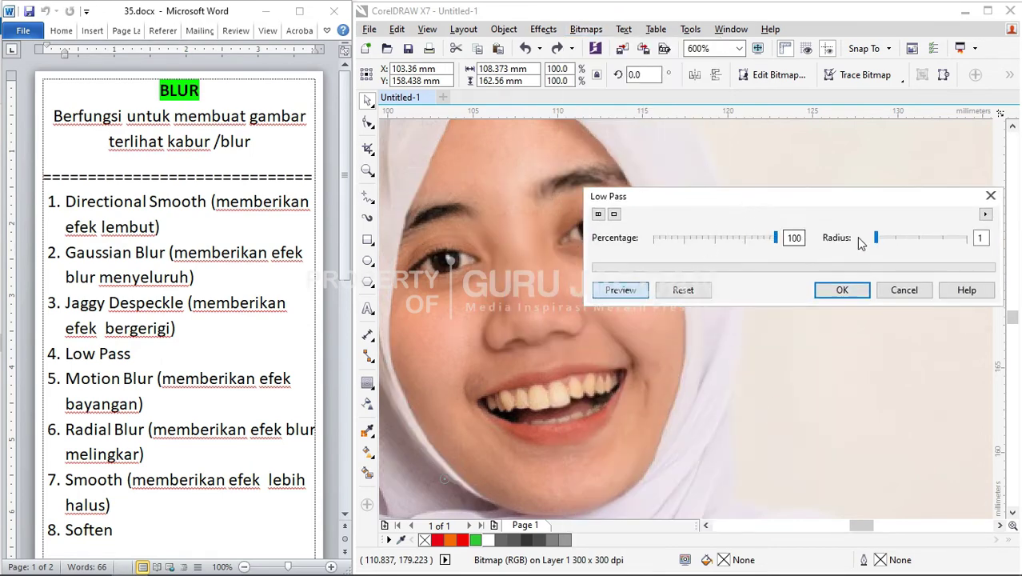
pyautogui.click(916, 237)
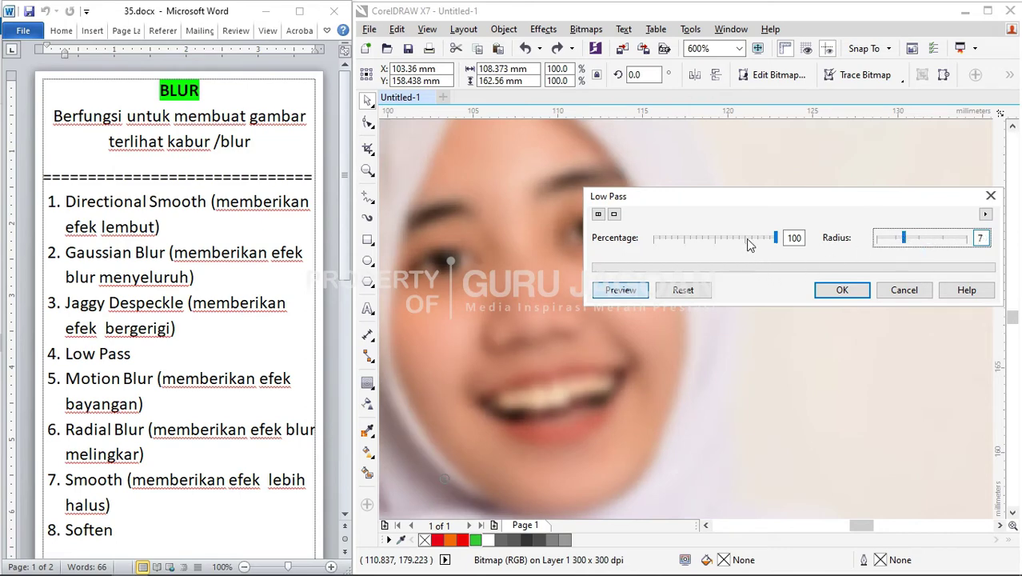
pyautogui.moveTo(763, 242); pyautogui.dragTo(758, 240)
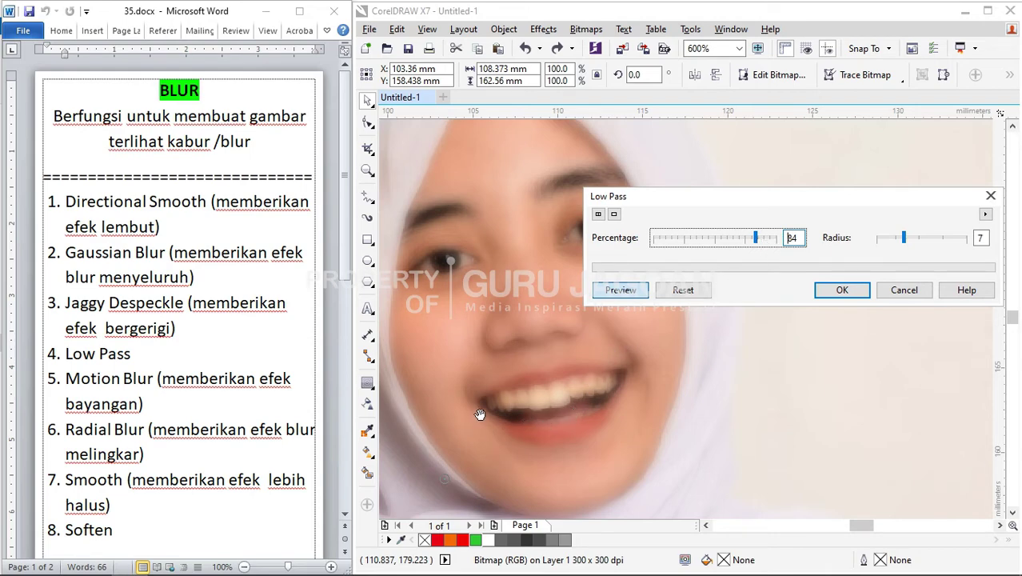
pyautogui.moveTo(480, 415); pyautogui.dragTo(555, 335)
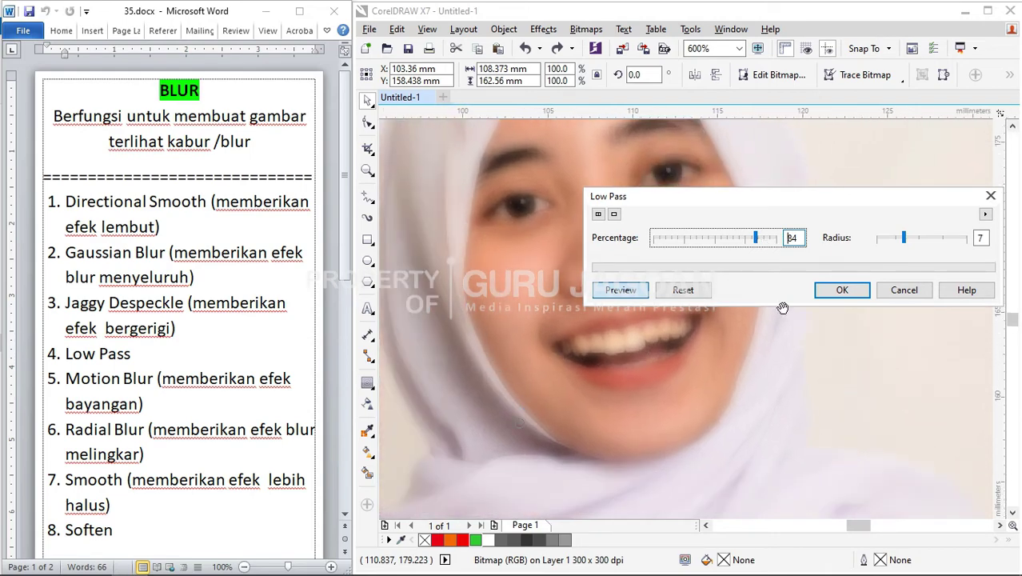
# Preview the Low Pass blur with radius 11 at 49 percent, inspect the face, and cancel the effect.
pyautogui.moveTo(757, 240); pyautogui.dragTo(740, 239)
pyautogui.moveTo(920, 239); pyautogui.dragTo(921, 244)
pyautogui.moveTo(726, 244); pyautogui.dragTo(712, 238)
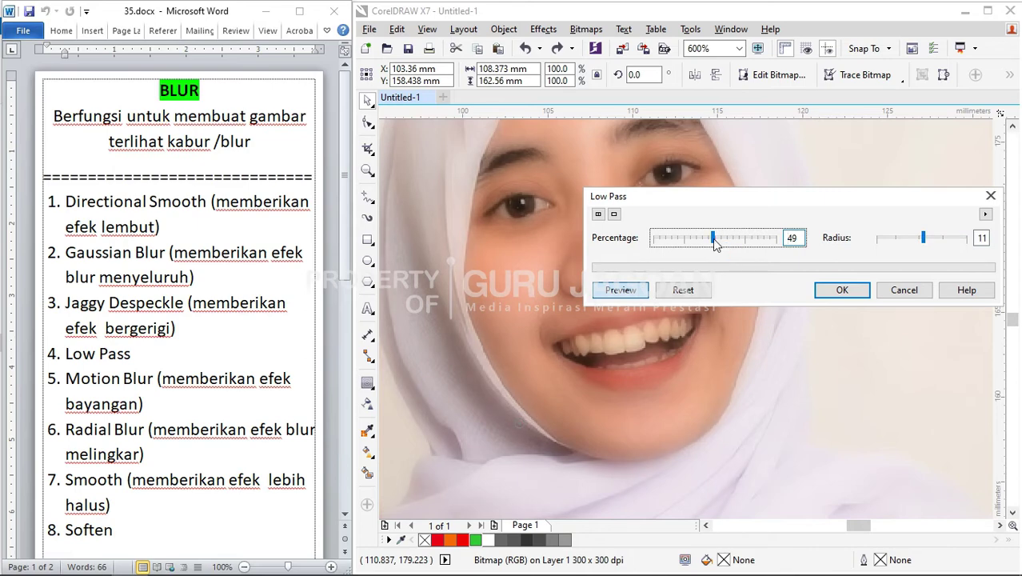
pyautogui.moveTo(522, 292); pyautogui.dragTo(474, 327)
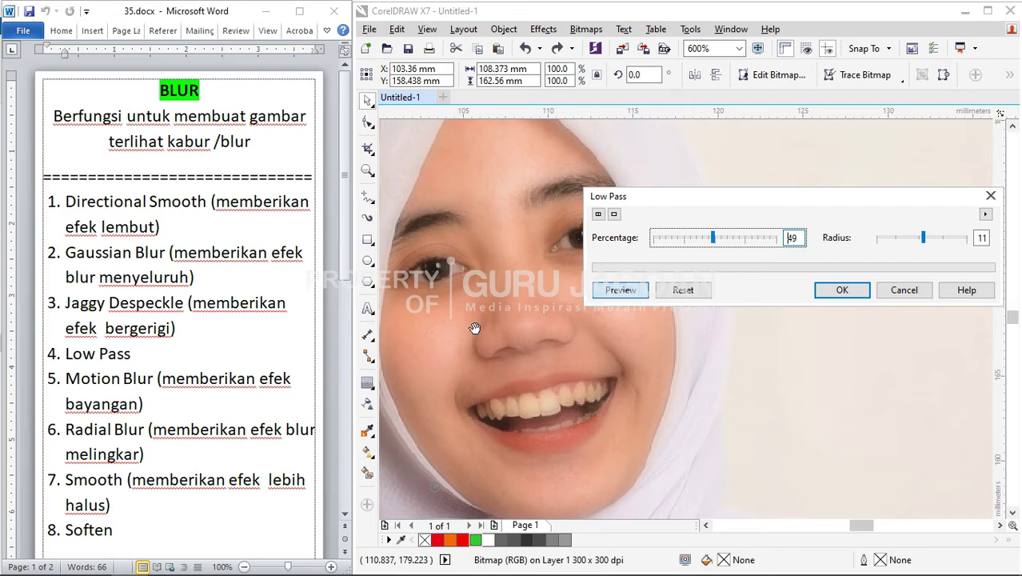
pyautogui.moveTo(475, 328); pyautogui.dragTo(484, 322)
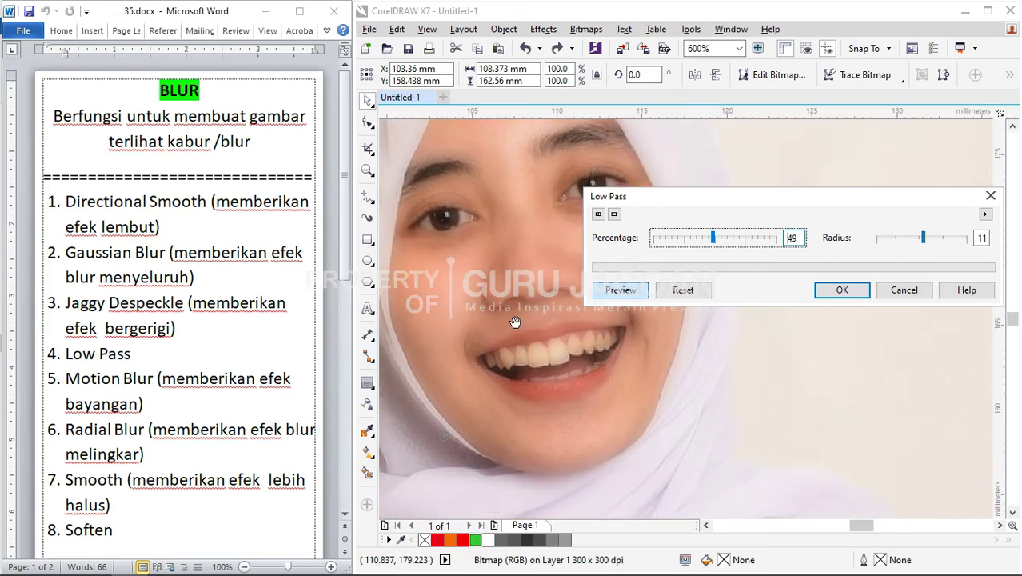
pyautogui.click(906, 290)
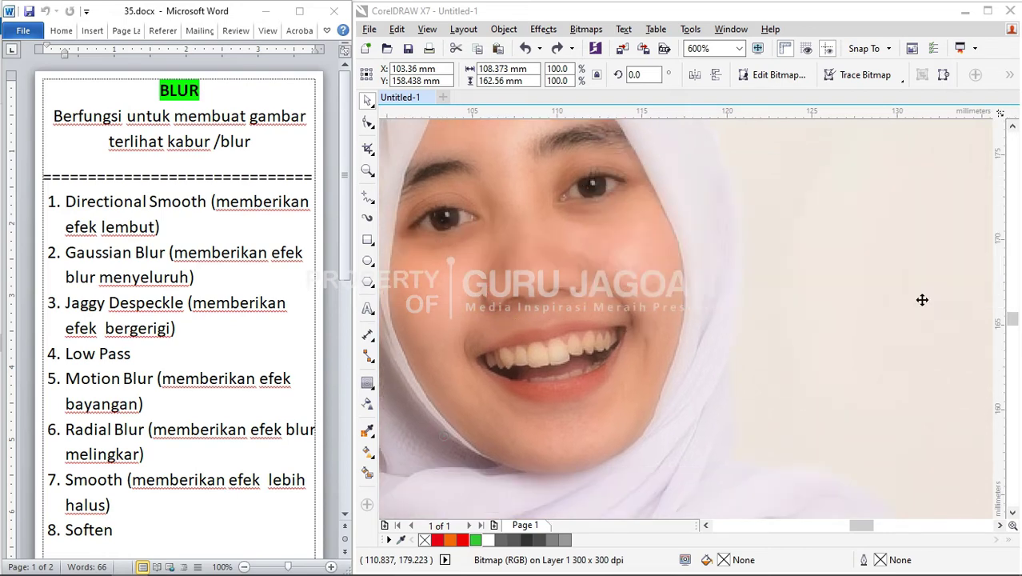
# Preview the Motion Blur on the photo at direction 0 with distances of 15 and 36 pixels.
pyautogui.scroll(-1, 222, 381)
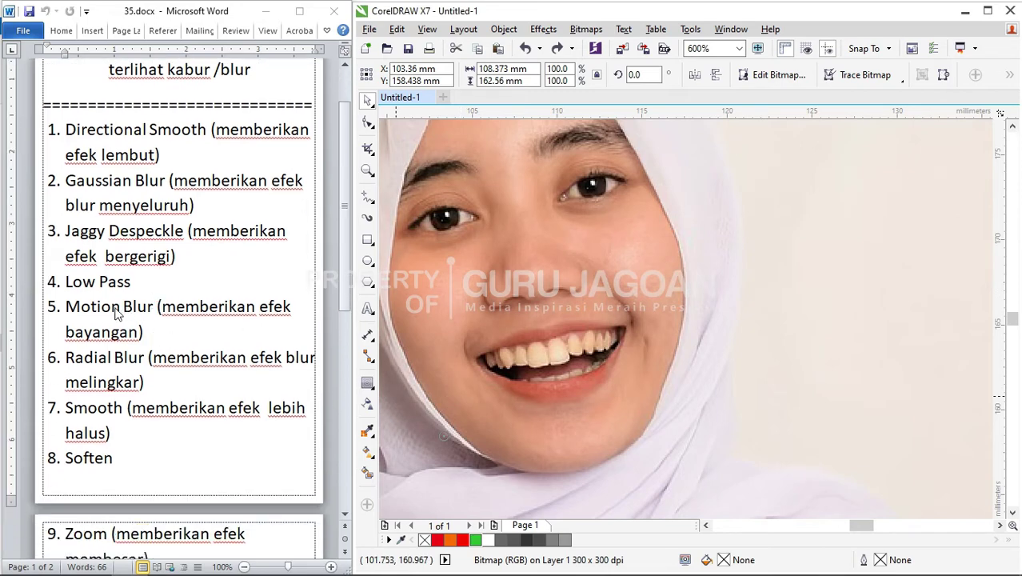
pyautogui.scroll(-1, 116, 316)
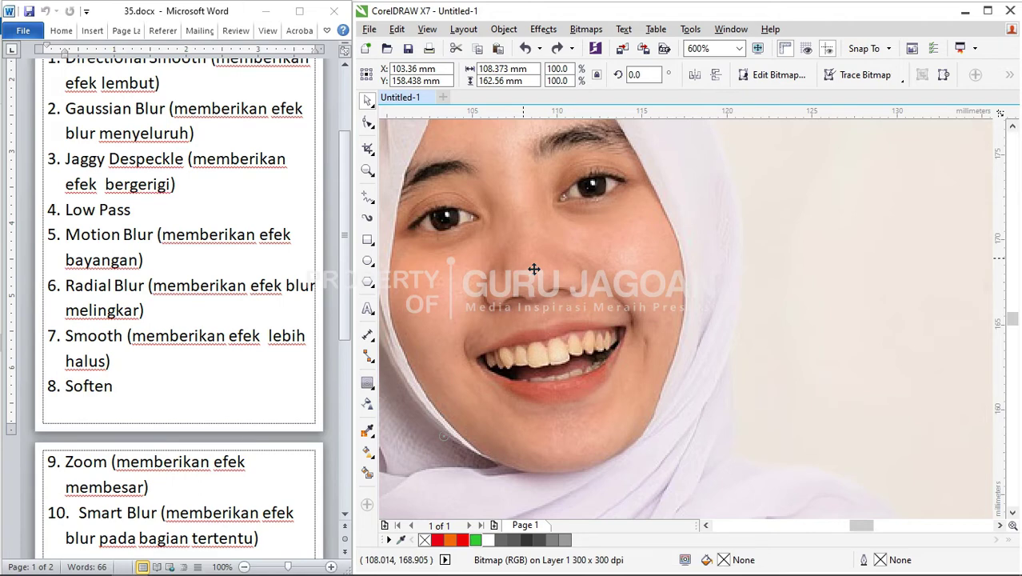
pyautogui.scroll(-1, 630, 281)
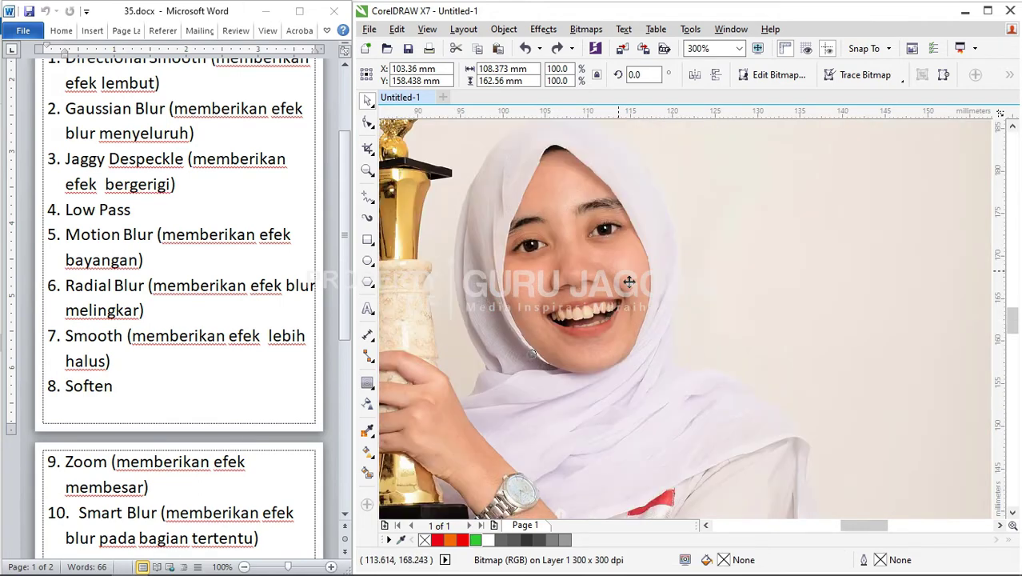
pyautogui.scroll(2, 630, 282)
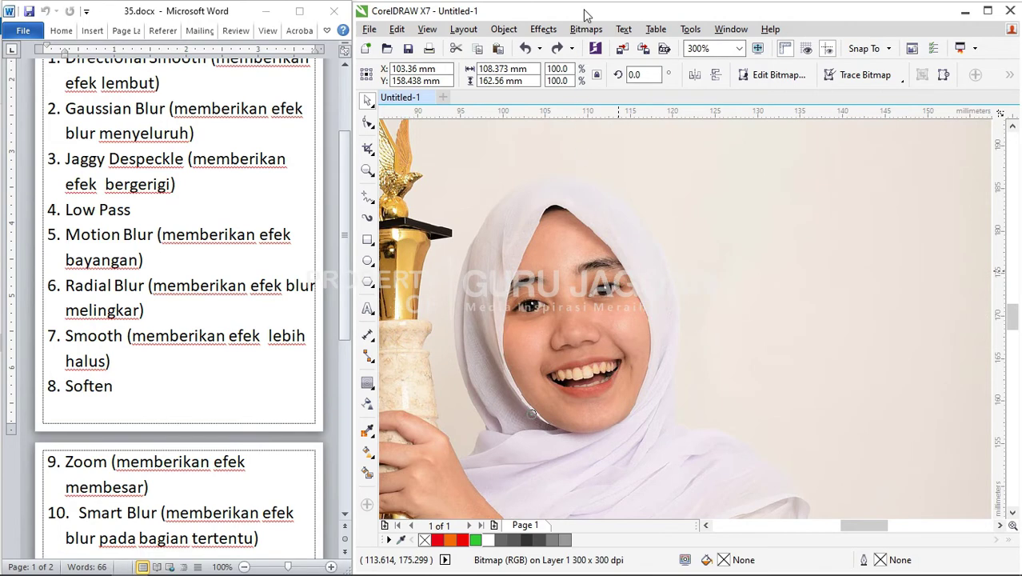
pyautogui.click(586, 29)
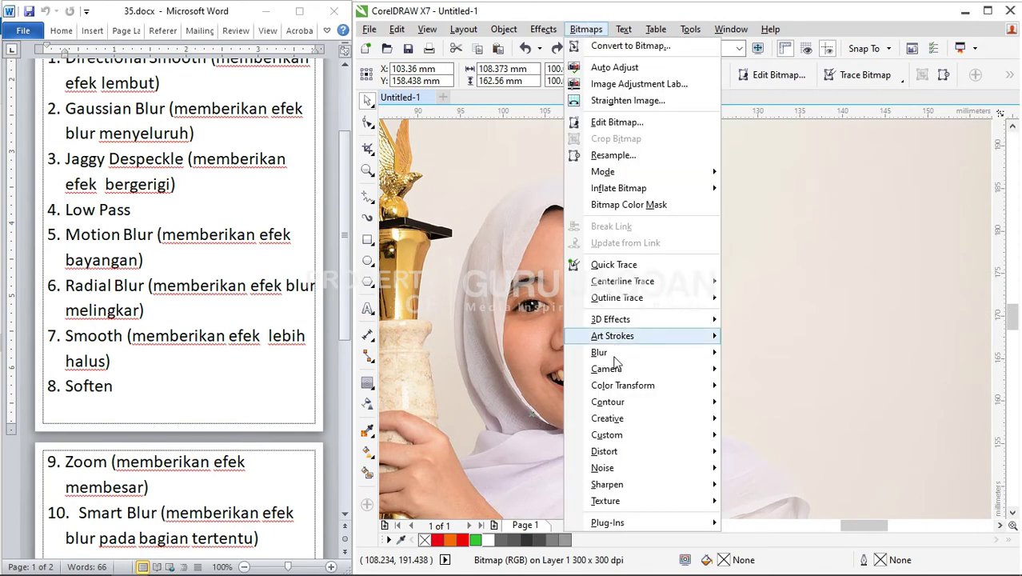
pyautogui.moveTo(612, 353)
pyautogui.click(780, 417)
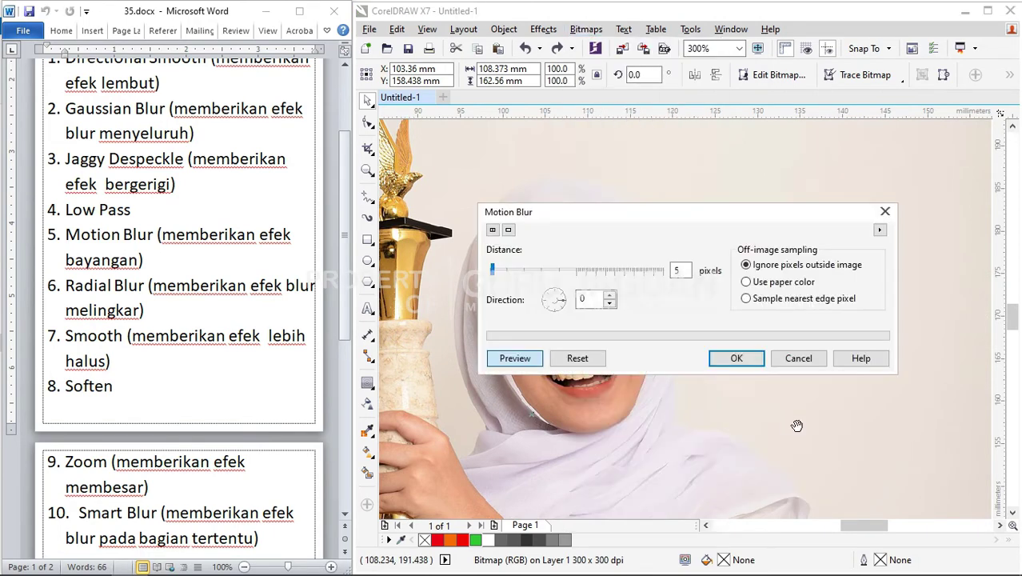
pyautogui.moveTo(603, 224); pyautogui.dragTo(871, 190)
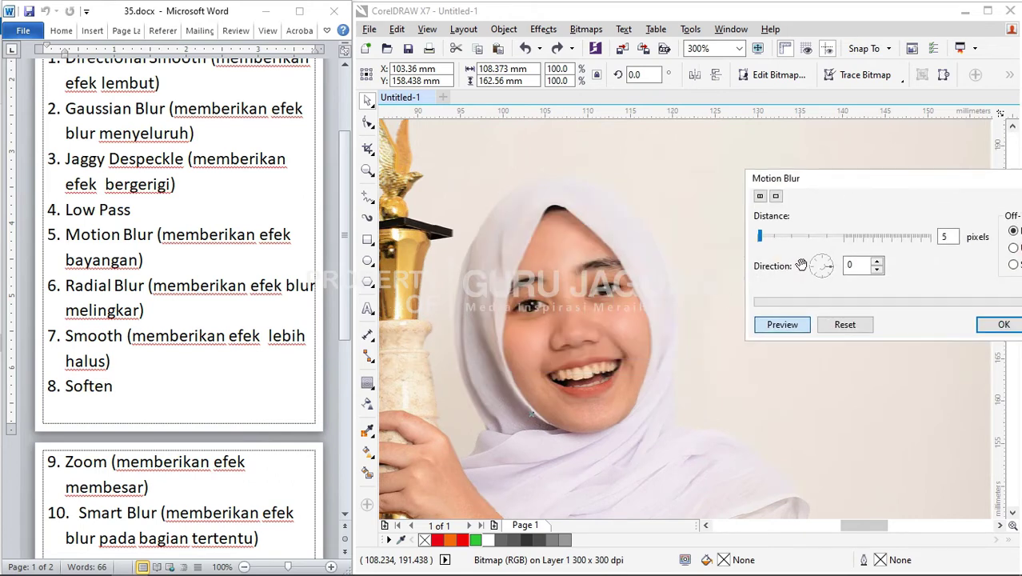
pyautogui.click(773, 242)
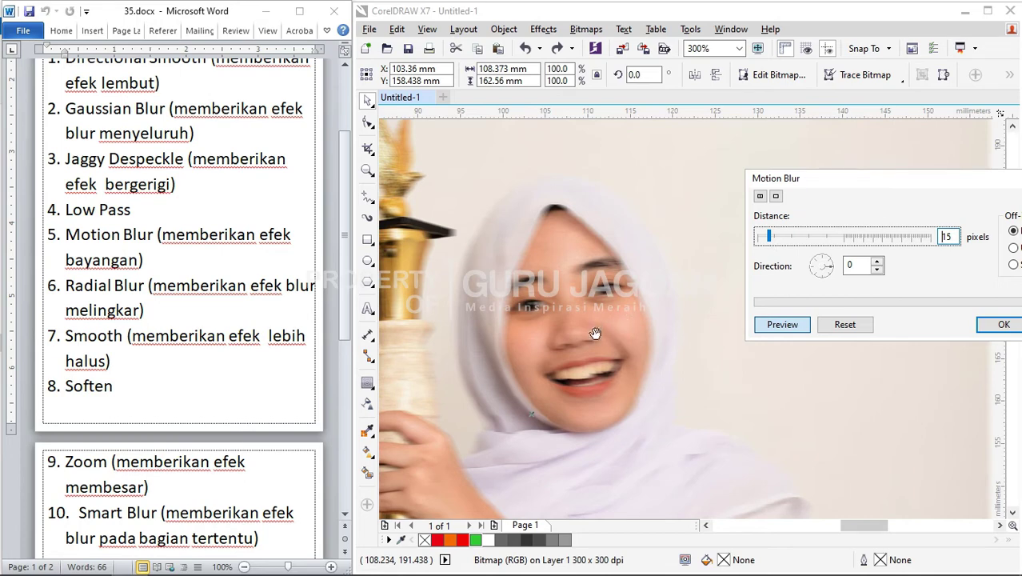
pyautogui.click(781, 240)
pyautogui.click(787, 241)
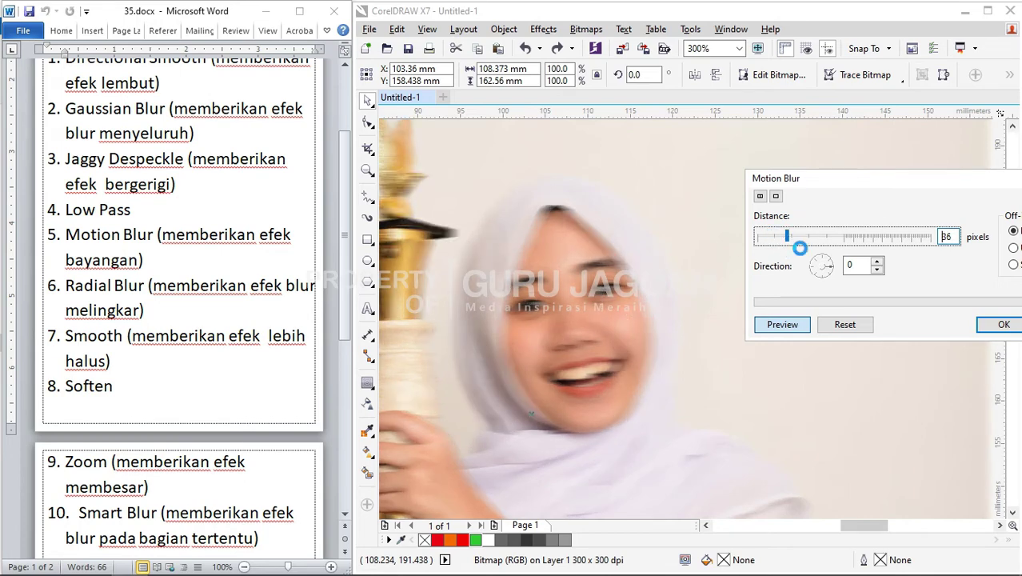
# Preview the Motion Blur with a distance of 352 pixels and with 64 pixels at direction 298, and cancel the effect.
pyautogui.moveTo(828, 181); pyautogui.dragTo(710, 144)
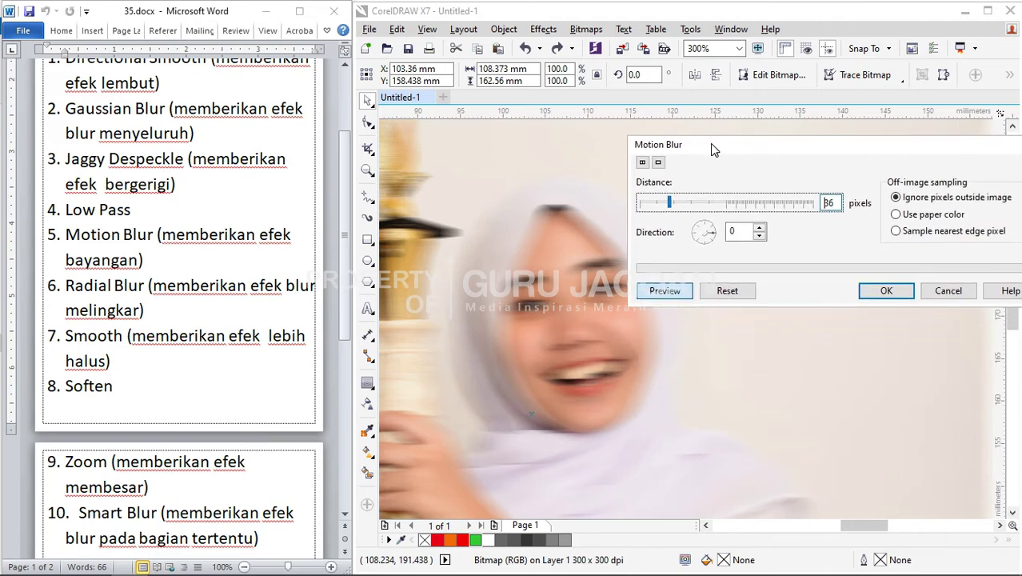
pyautogui.click(750, 204)
pyautogui.moveTo(752, 151); pyautogui.dragTo(686, 125)
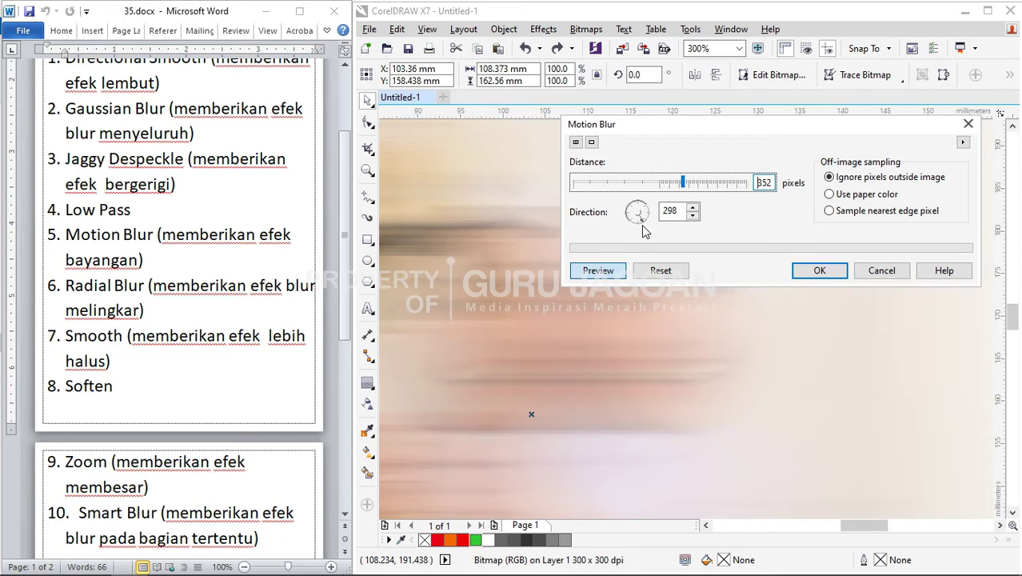
pyautogui.click(628, 183)
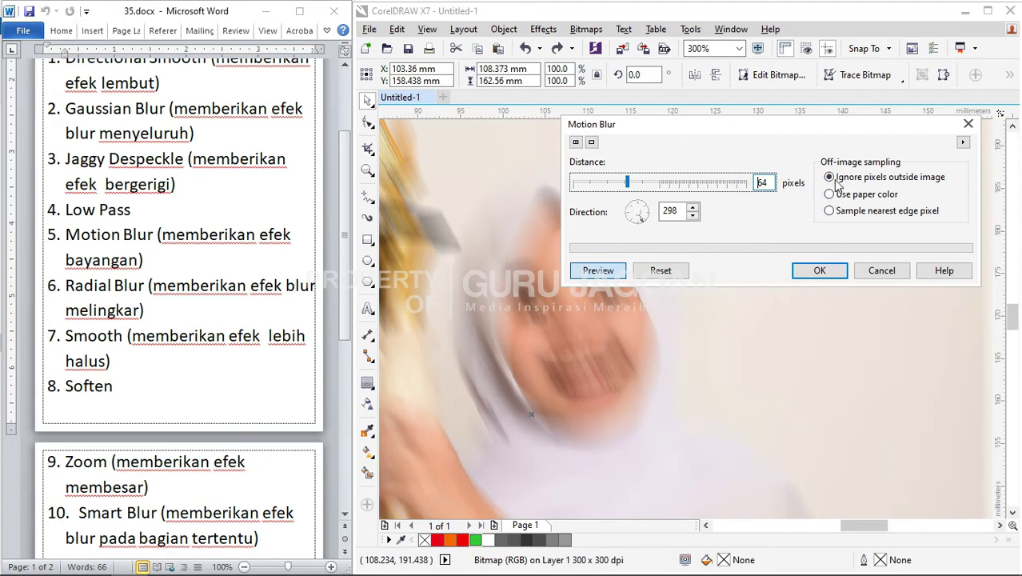
pyautogui.click(885, 274)
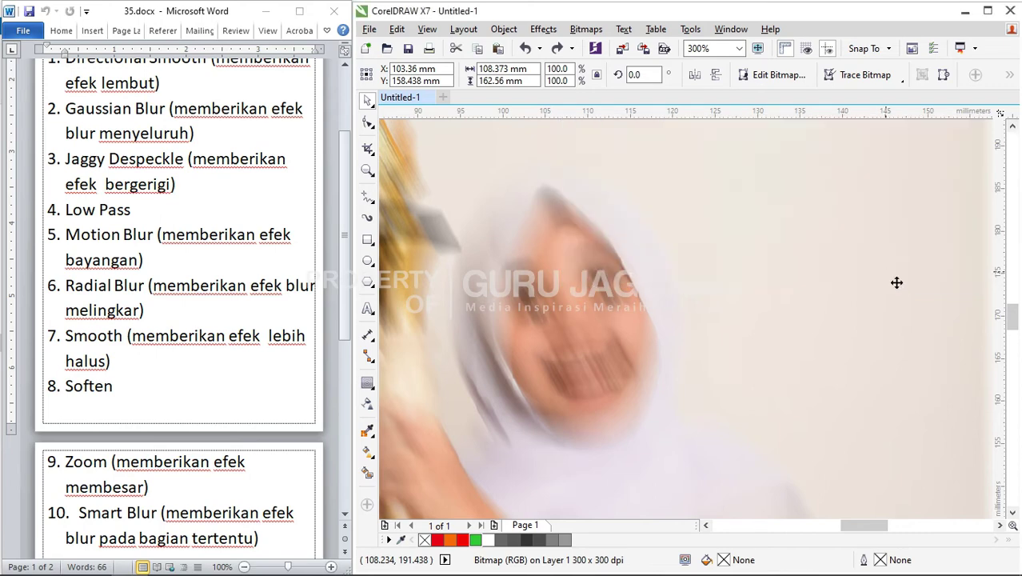
pyautogui.scroll(-1, 73, 298)
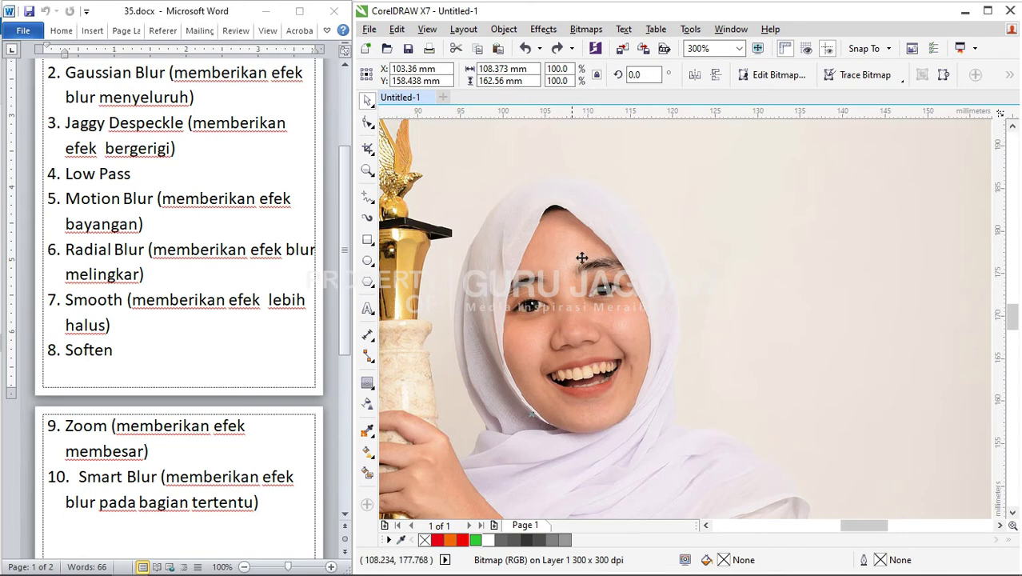
# Preview the Radial Blur on the enlarged photo at amounts 5 and 21, inspect the face and trophy, and cancel the effect.
pyautogui.click(588, 32)
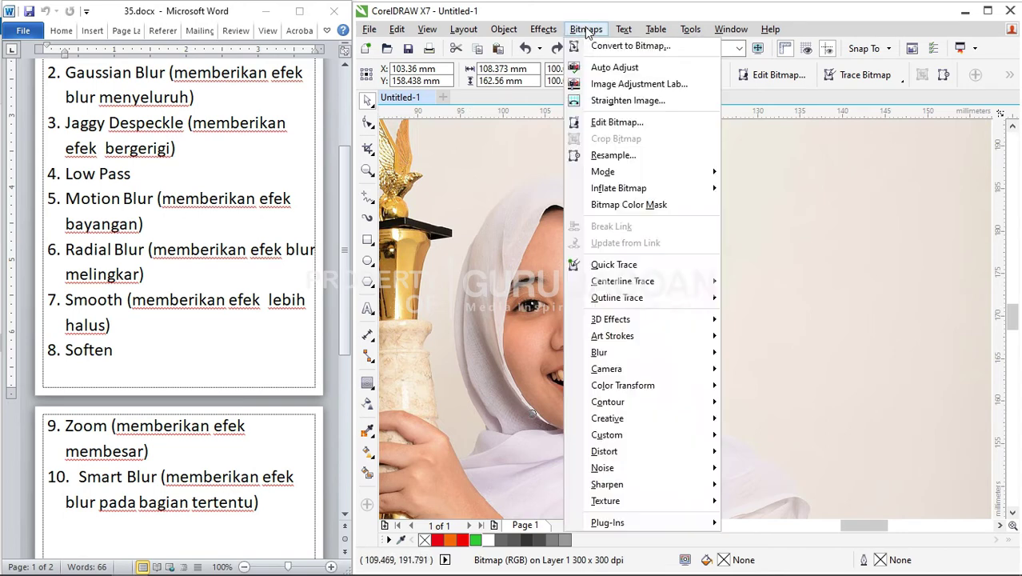
pyautogui.moveTo(618, 352)
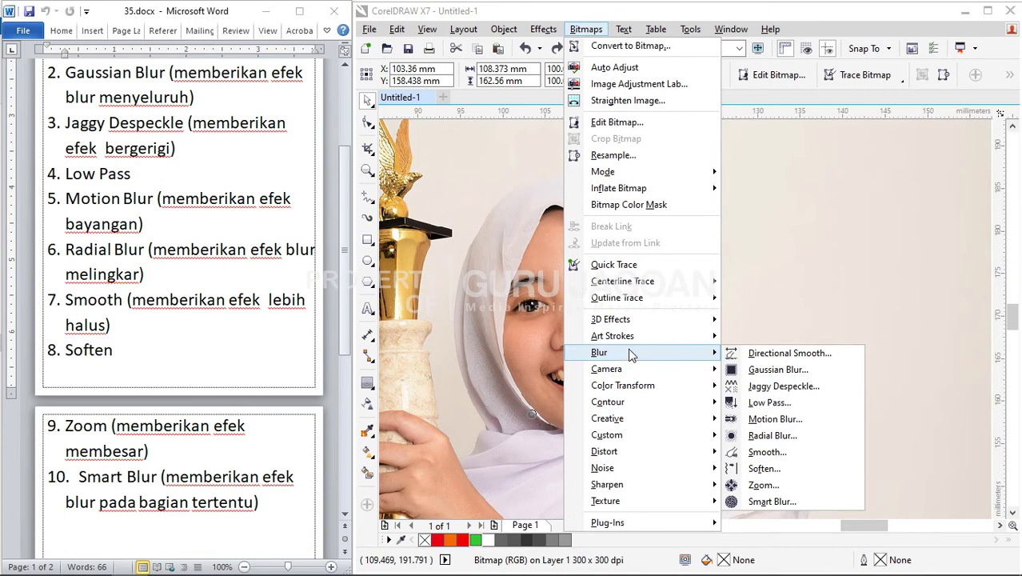
pyautogui.click(771, 435)
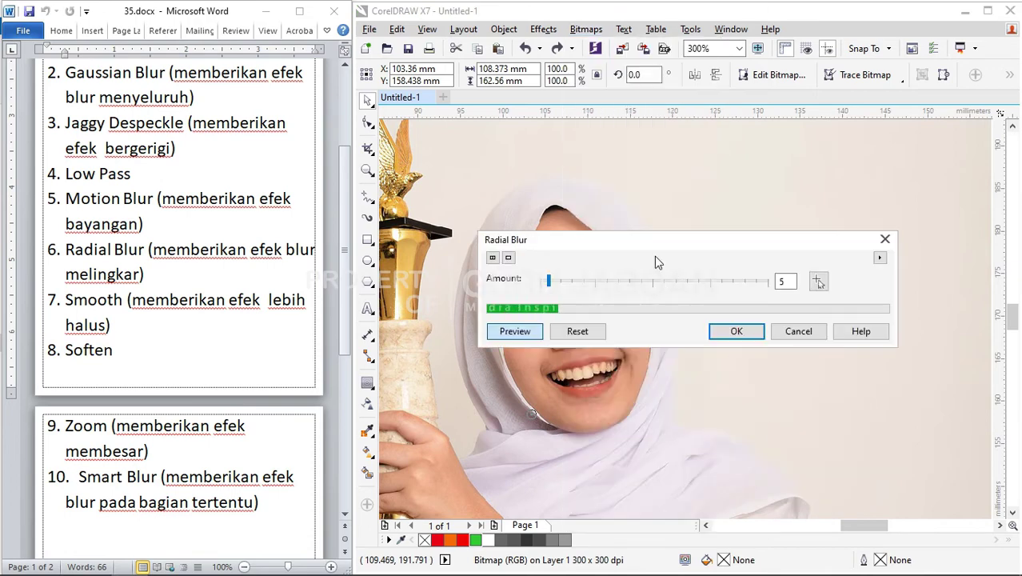
pyautogui.moveTo(646, 244); pyautogui.dragTo(810, 175)
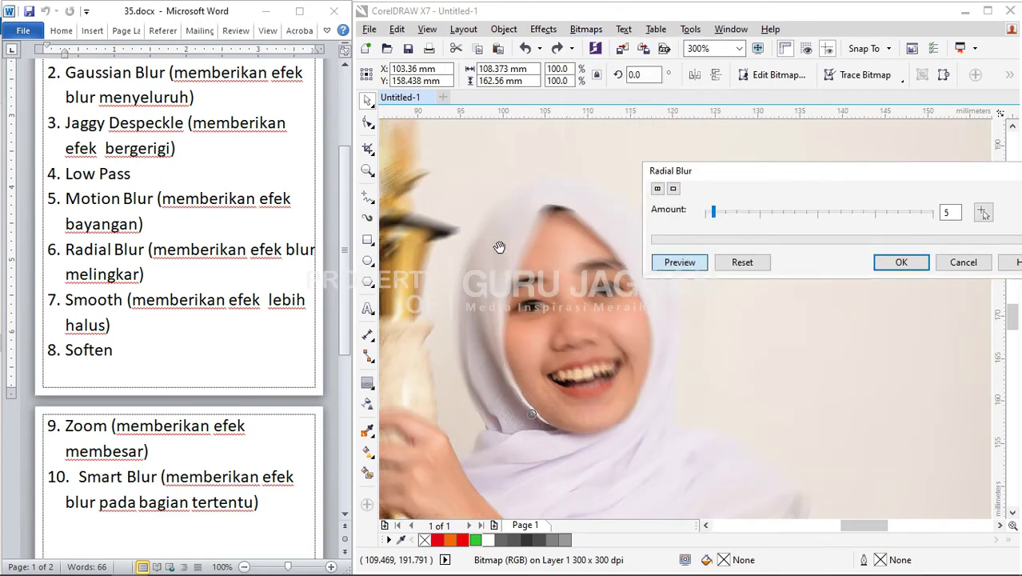
pyautogui.moveTo(542, 265); pyautogui.dragTo(622, 207)
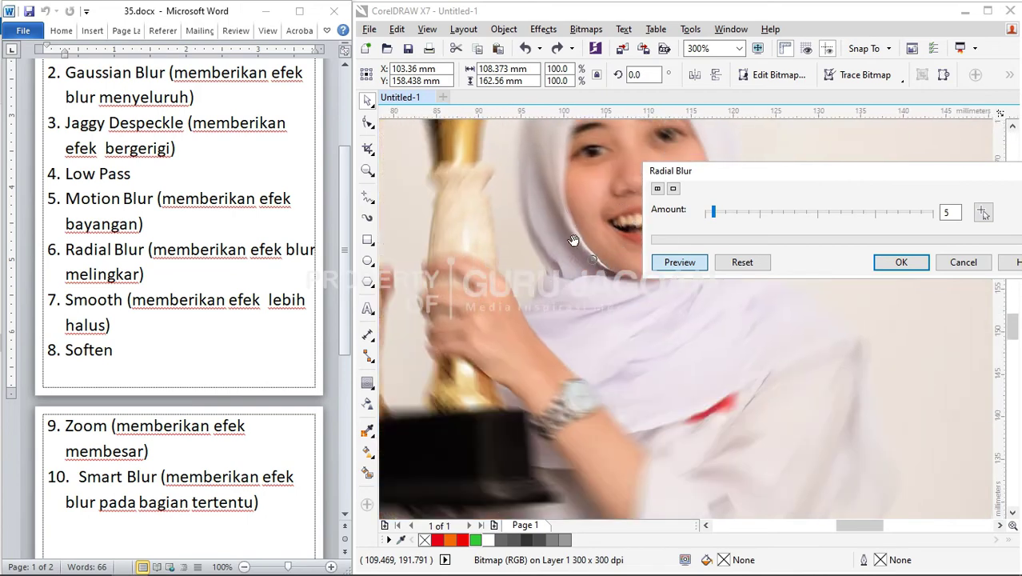
pyautogui.moveTo(586, 342); pyautogui.dragTo(538, 288)
pyautogui.moveTo(712, 212); pyautogui.dragTo(753, 216)
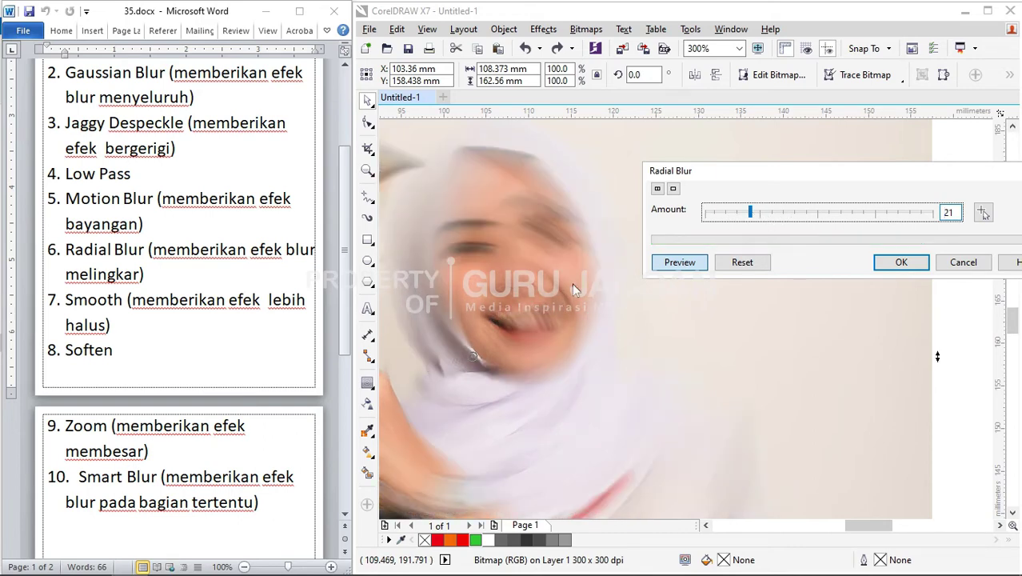
pyautogui.moveTo(530, 315); pyautogui.dragTo(559, 269)
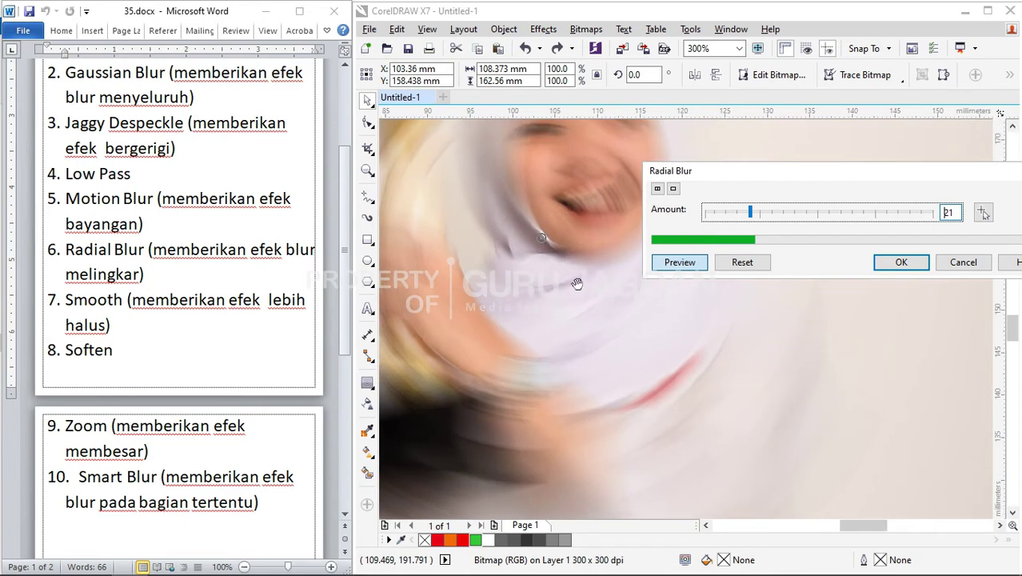
pyautogui.click(963, 263)
# Preview the Radial Blur on a wider view of the photo at amount 5 and at a stronger amount, and cancel the effect.
pyautogui.scroll(-2, 568, 259)
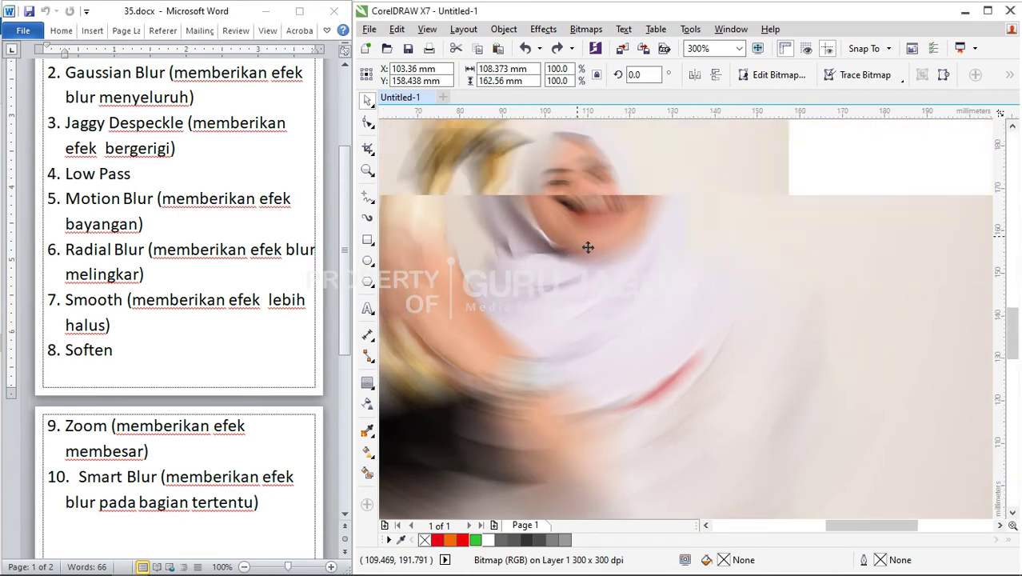
pyautogui.click(586, 29)
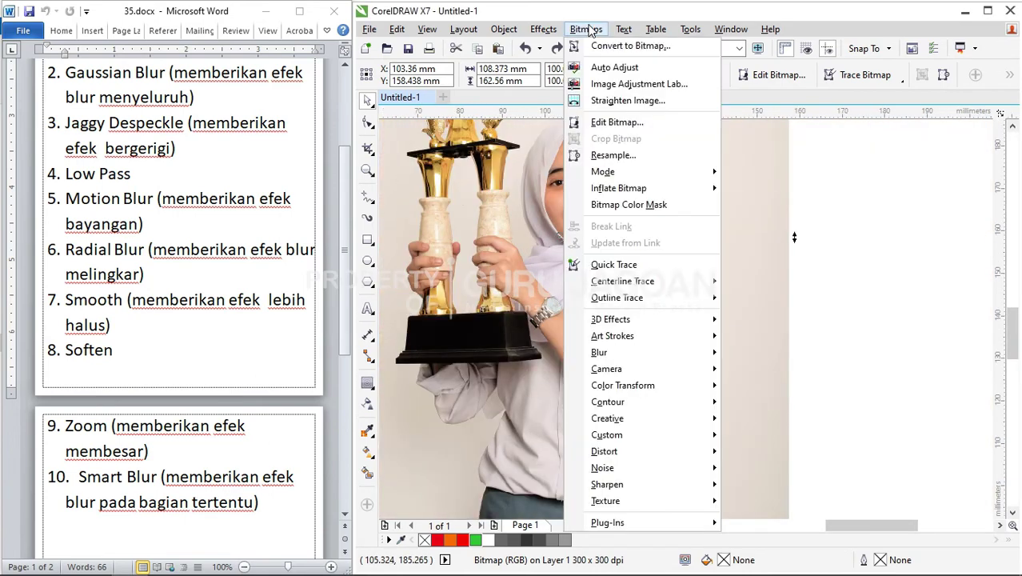
pyautogui.moveTo(616, 354)
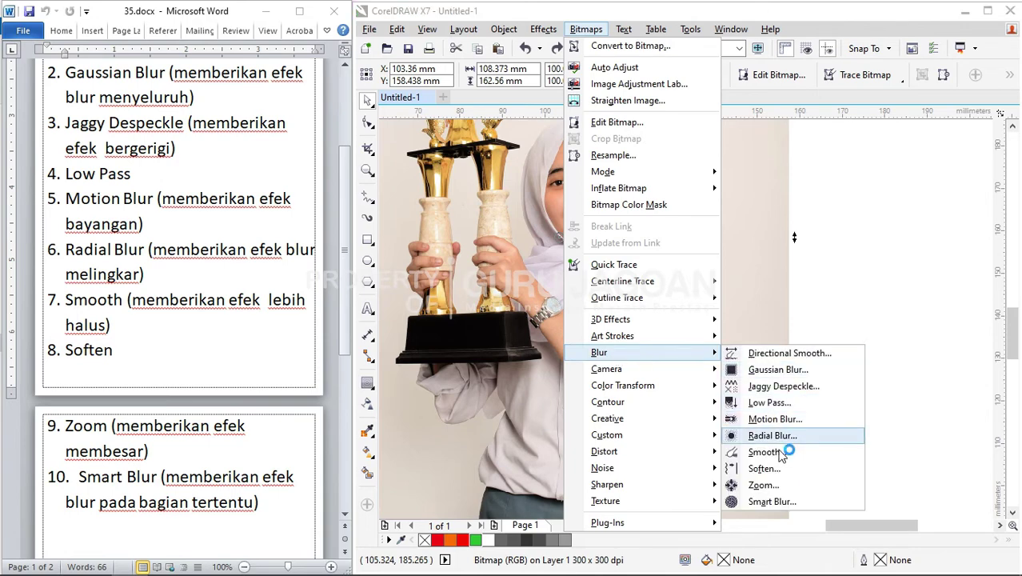
pyautogui.click(772, 434)
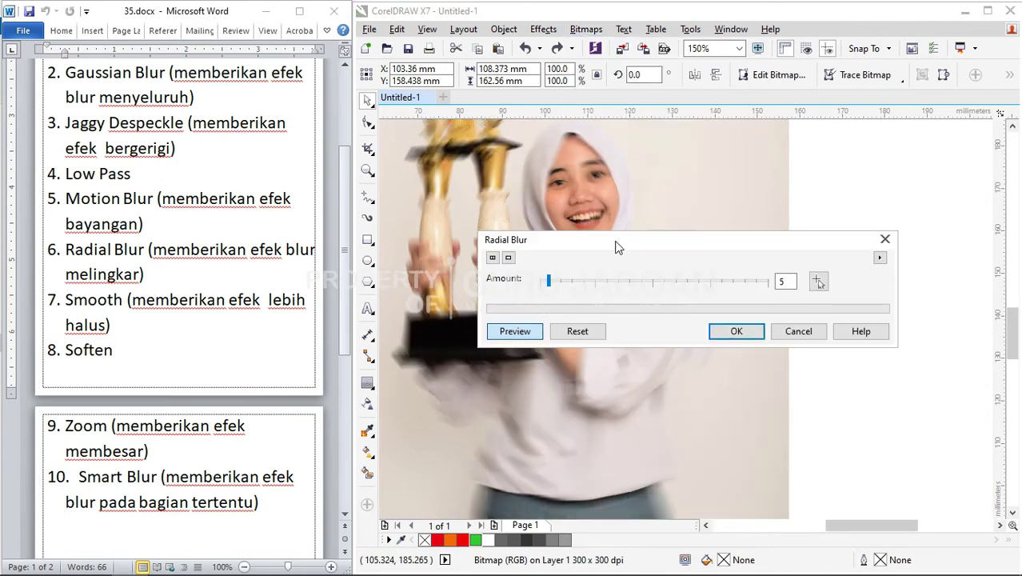
pyautogui.moveTo(614, 244); pyautogui.dragTo(876, 206)
pyautogui.moveTo(802, 240); pyautogui.dragTo(846, 241)
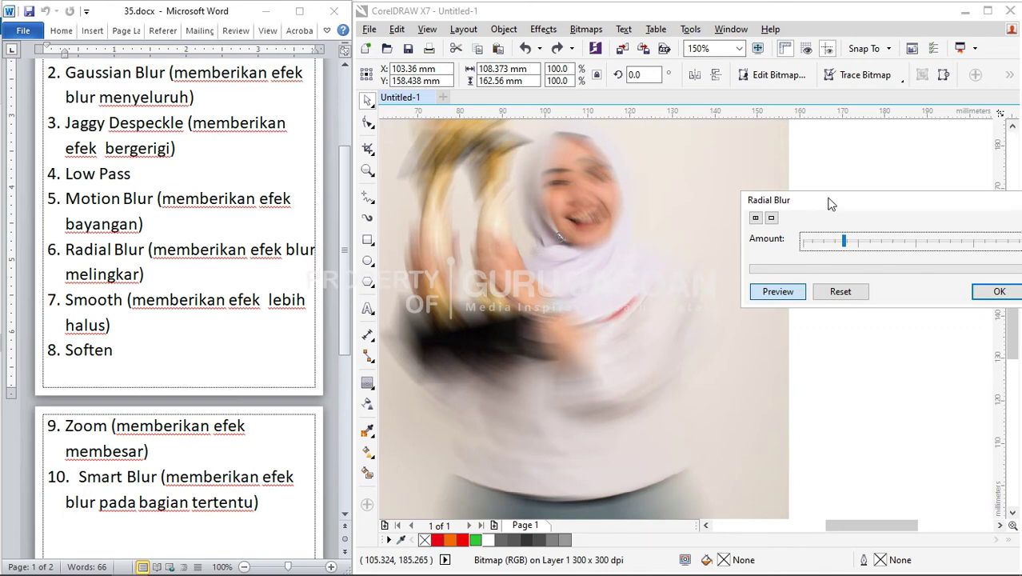
pyautogui.moveTo(830, 203); pyautogui.dragTo(686, 176)
pyautogui.click(920, 268)
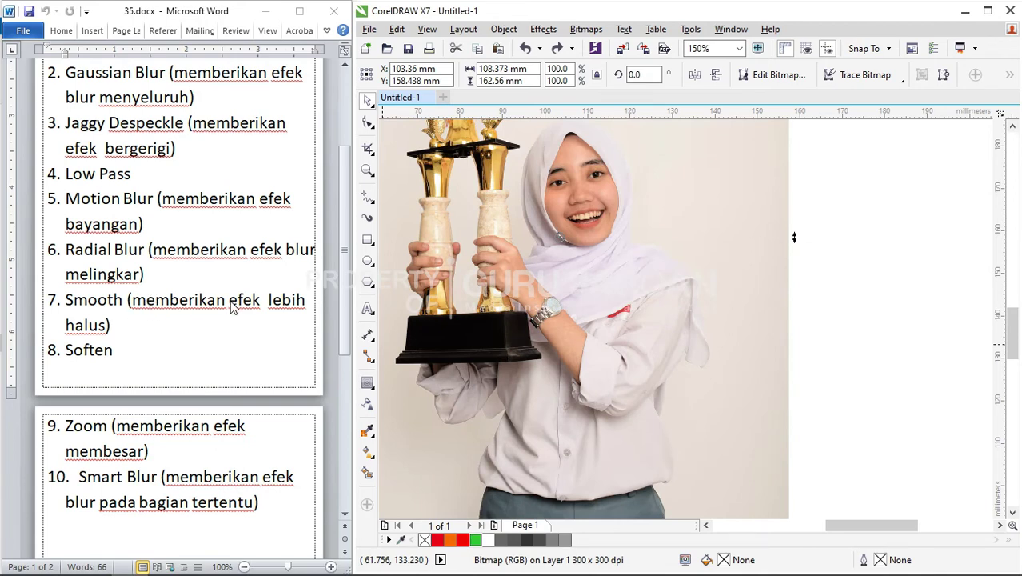
# Preview the Smooth blur on the girl's face at 100 and 65 percent, and cancel the effect.
pyautogui.scroll(2, 619, 165)
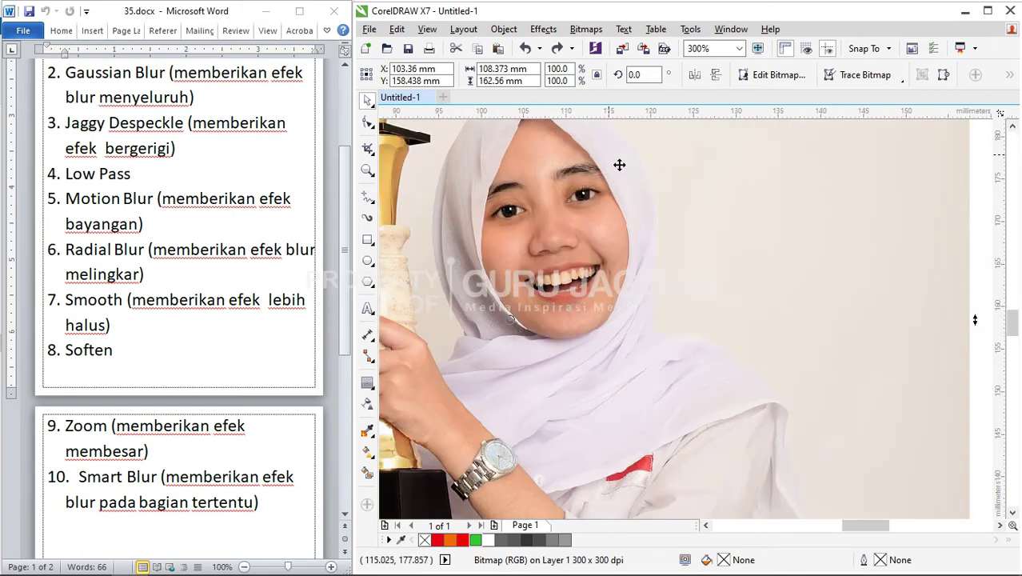
pyautogui.click(586, 29)
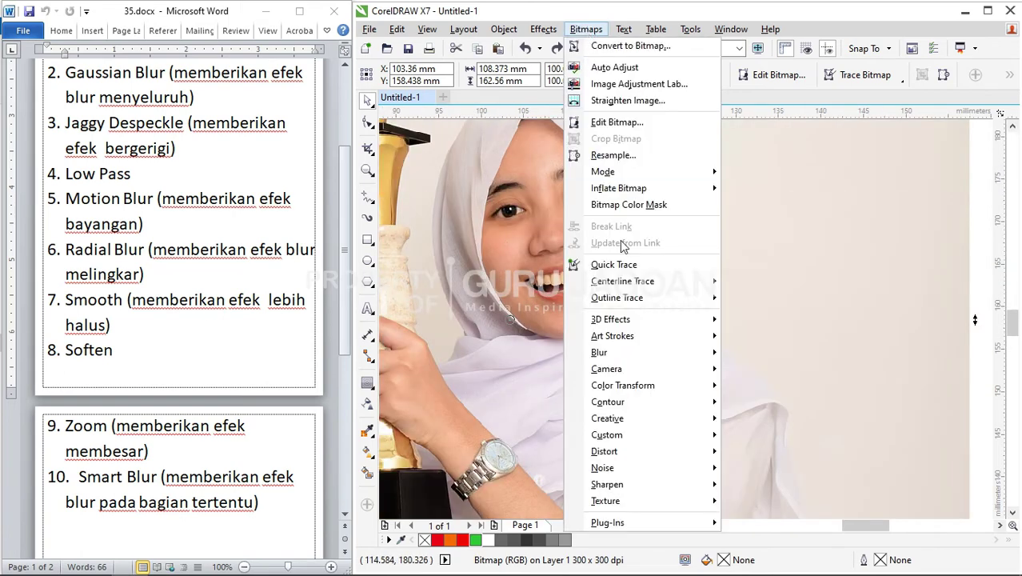
pyautogui.moveTo(617, 354)
pyautogui.click(758, 452)
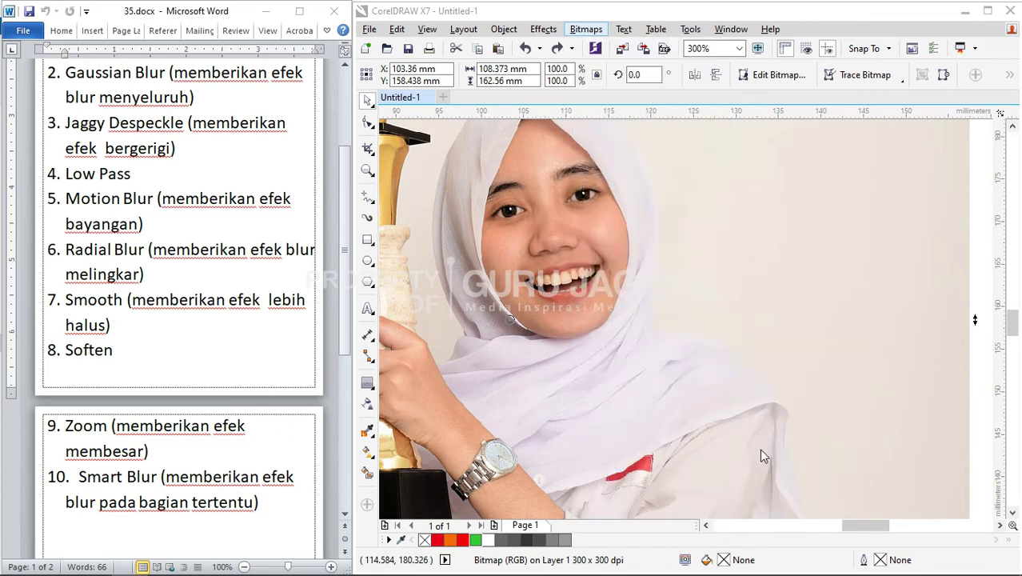
pyautogui.moveTo(602, 242); pyautogui.dragTo(751, 207)
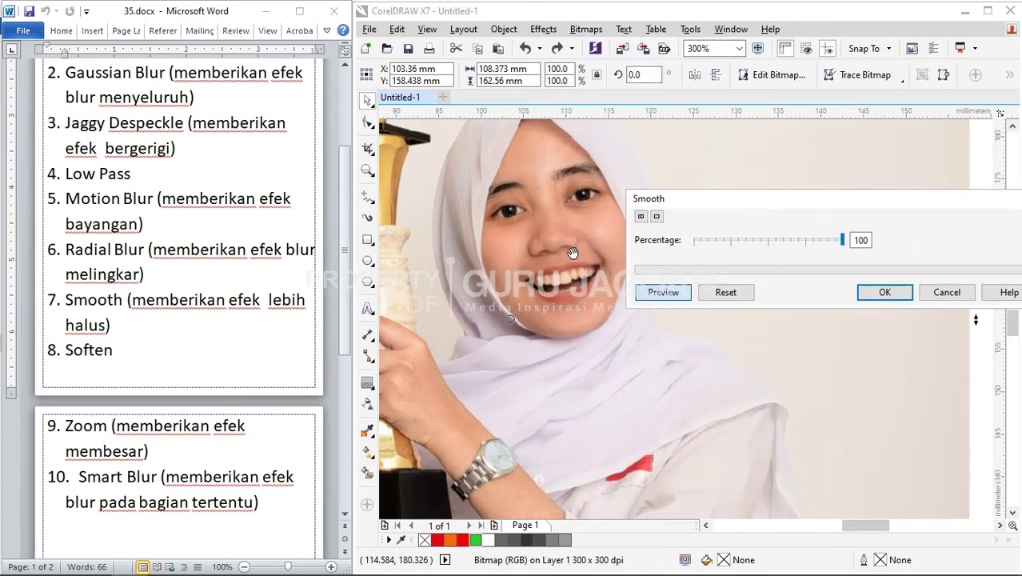
pyautogui.scroll(2, 767, 224)
pyautogui.click(792, 242)
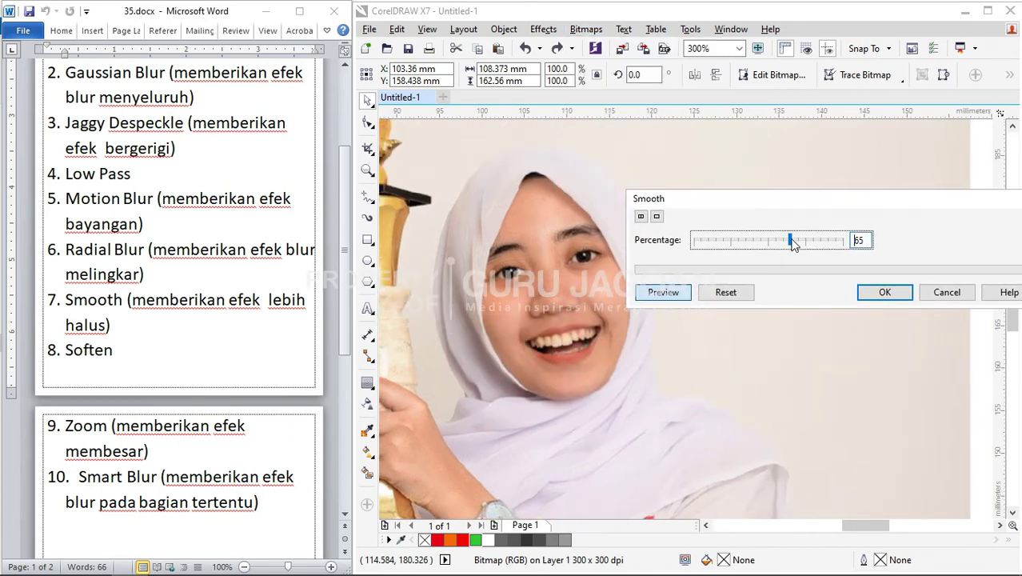
pyautogui.moveTo(795, 242); pyautogui.dragTo(917, 244)
pyautogui.moveTo(815, 208); pyautogui.dragTo(741, 159)
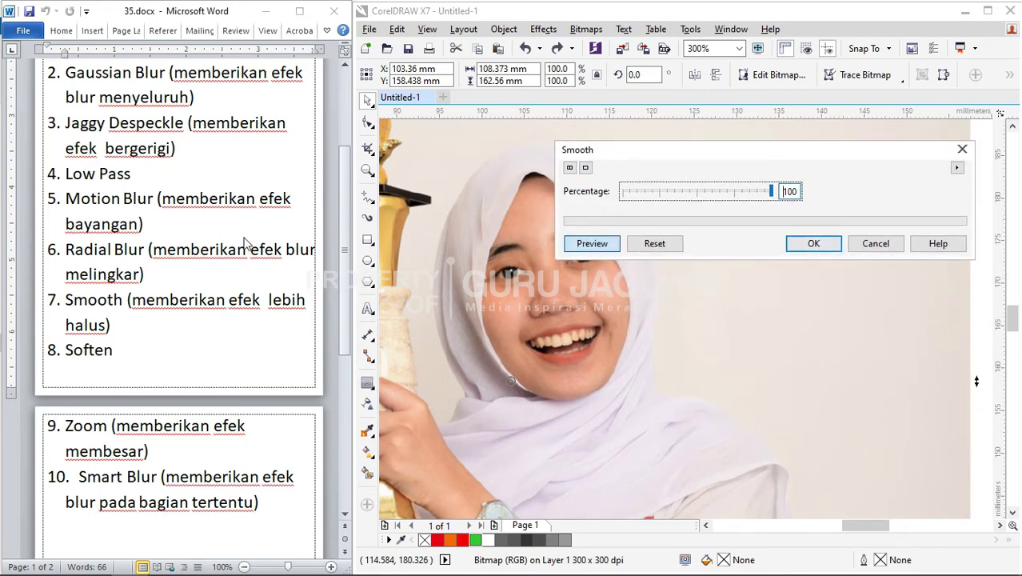
pyautogui.click(875, 244)
# Check the effect list in the Word document, preview the Soften blur on the face at 50 and 89 percent, and cancel the effect.
pyautogui.scroll(2, 206, 255)
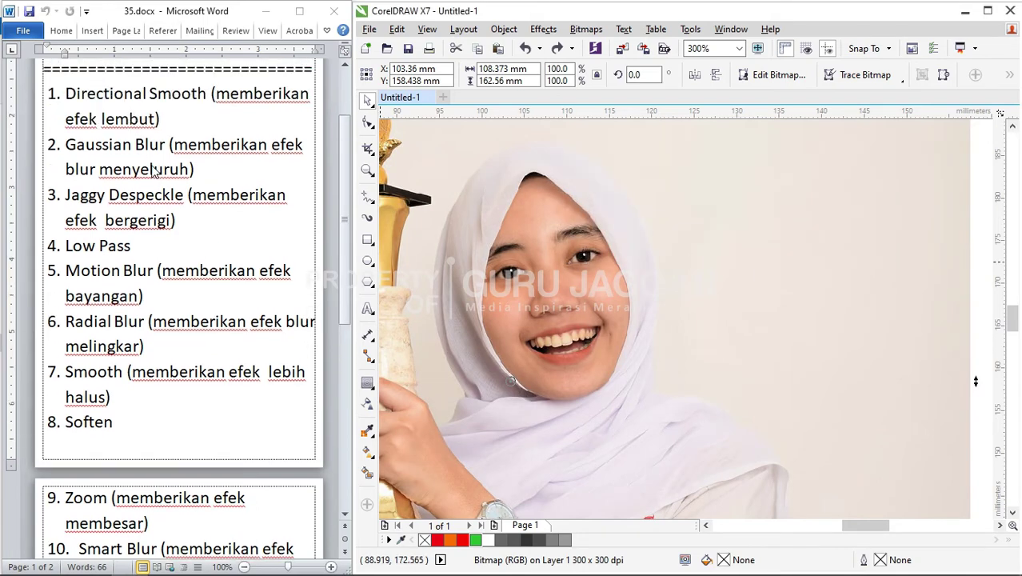
pyautogui.scroll(-2, 170, 222)
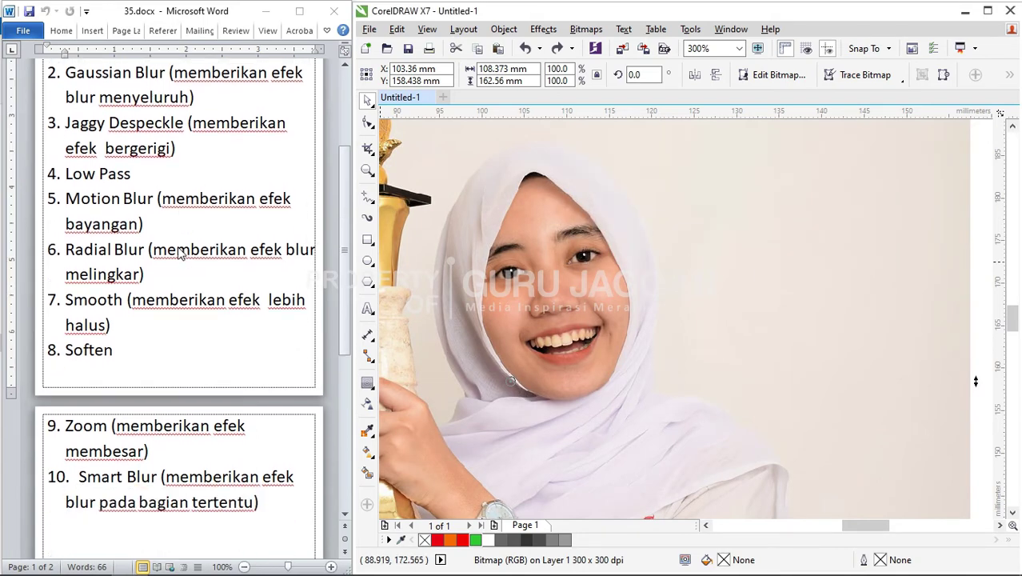
pyautogui.click(142, 357)
pyautogui.click(586, 30)
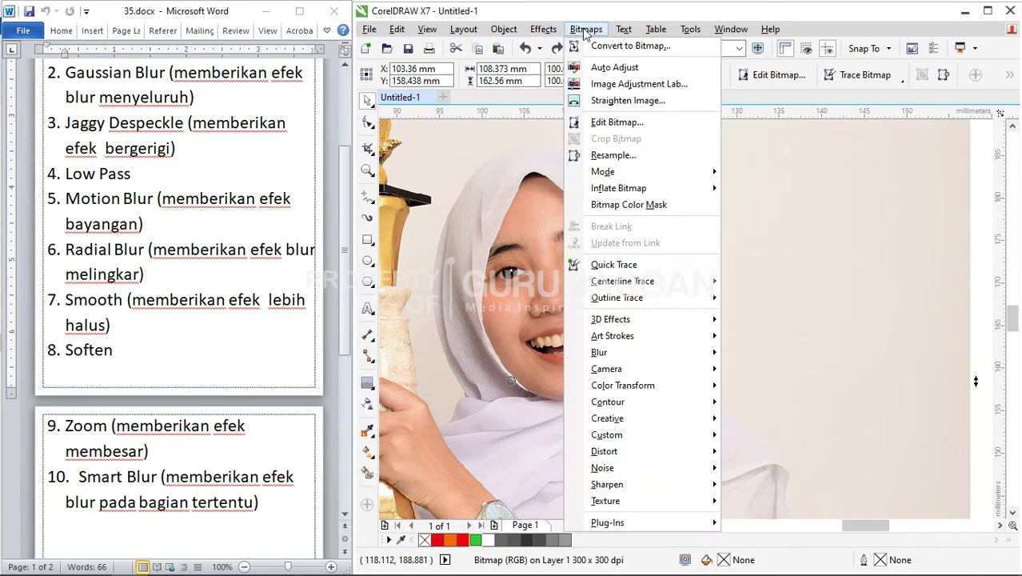
pyautogui.moveTo(623, 353)
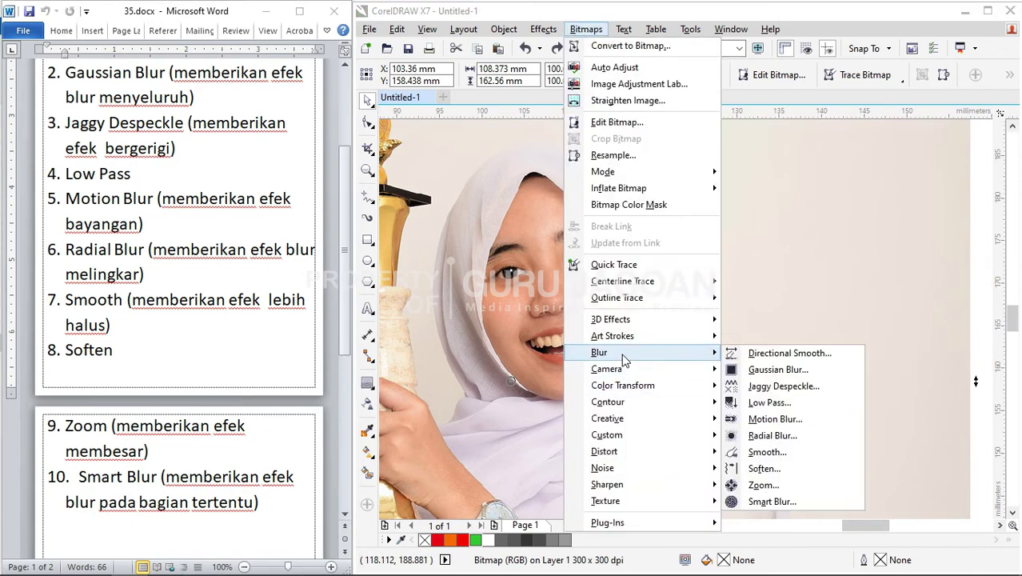
pyautogui.click(766, 468)
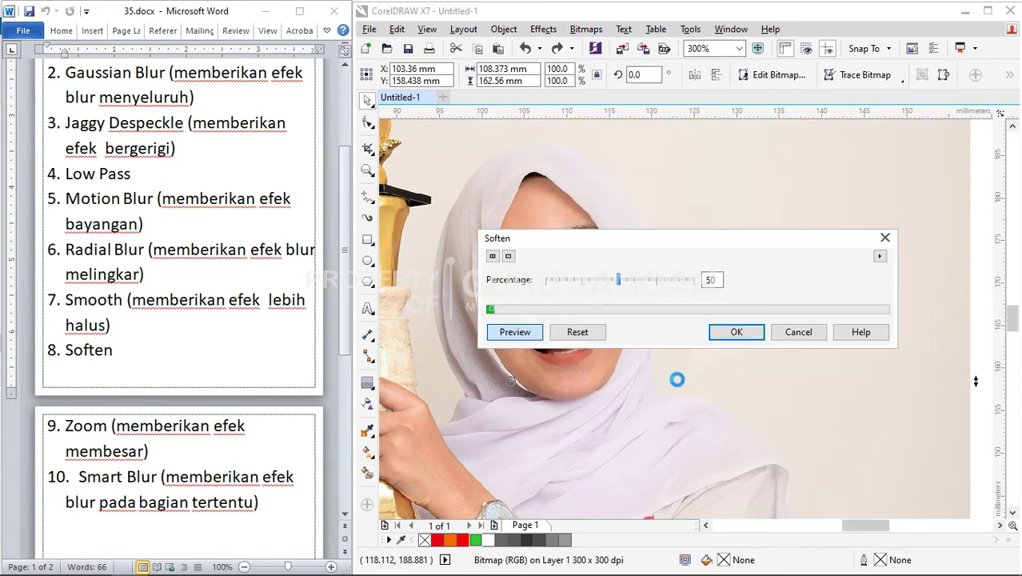
pyautogui.moveTo(616, 239); pyautogui.dragTo(784, 173)
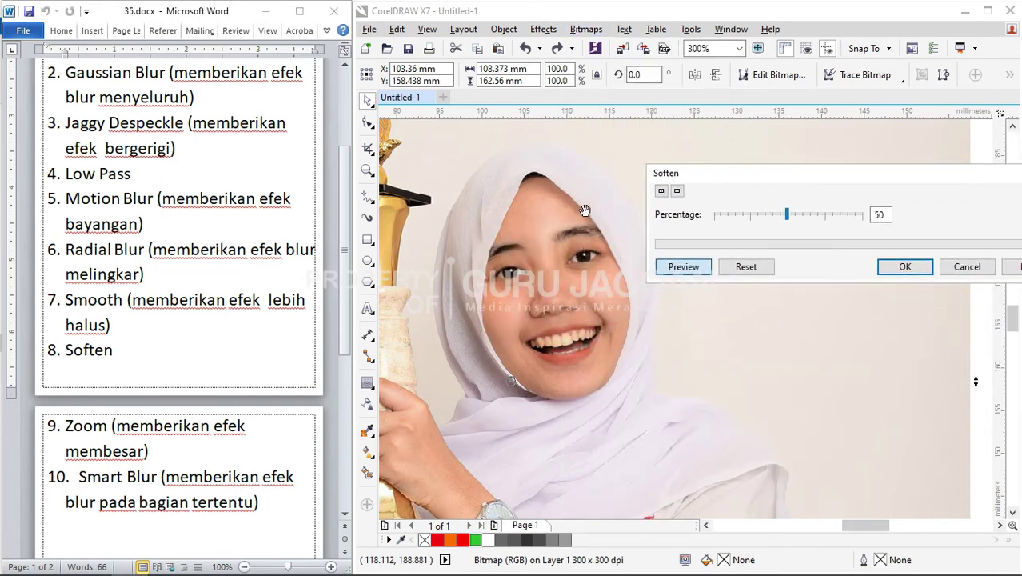
pyautogui.click(827, 216)
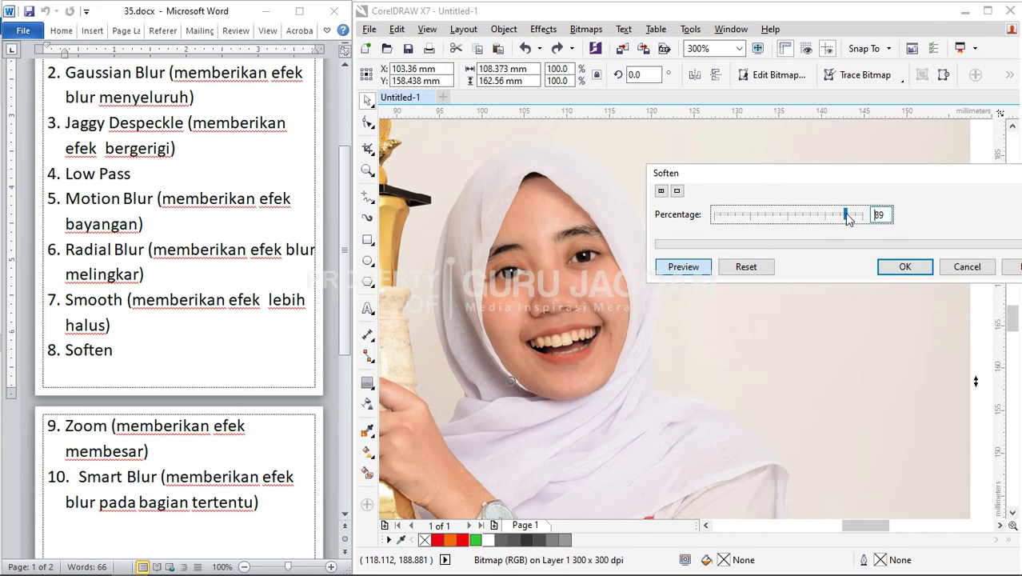
pyautogui.moveTo(849, 219); pyautogui.dragTo(854, 221)
pyautogui.click(963, 267)
# Preview the Zoom blur on the photo at amounts 5, 22 and 36, and cancel the effect.
pyautogui.scroll(-1, 184, 331)
pyautogui.scroll(-2, 184, 330)
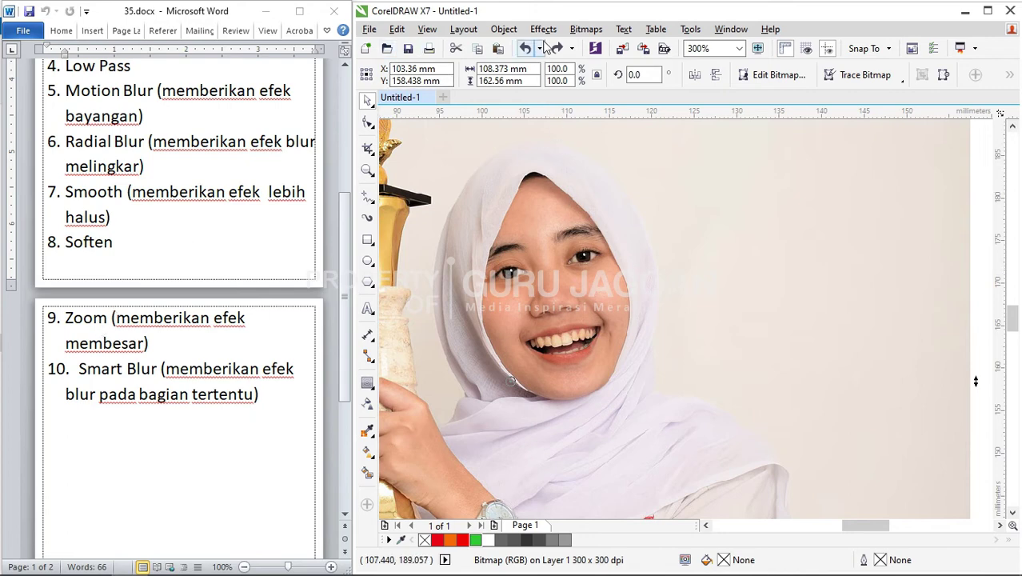
pyautogui.click(592, 27)
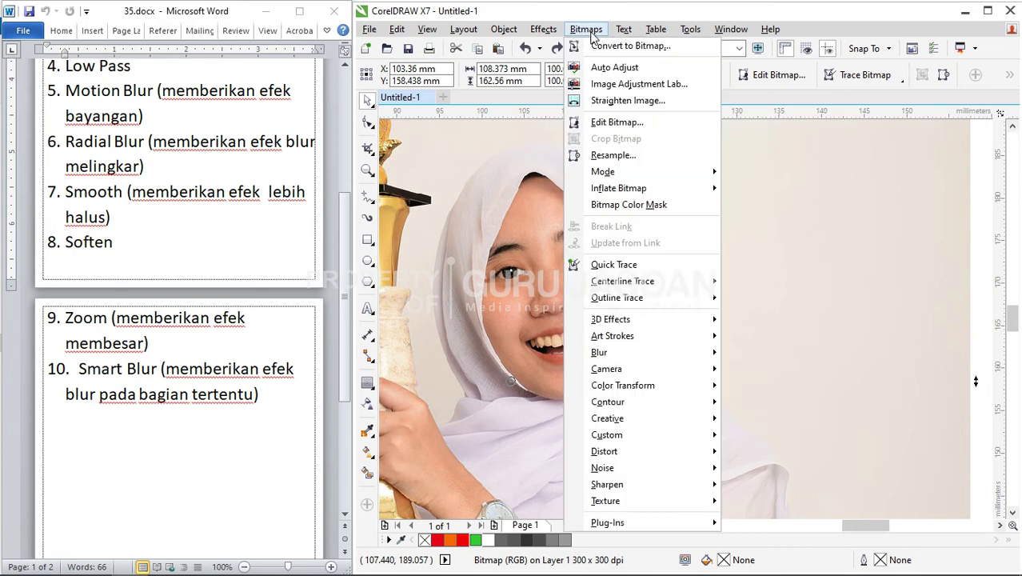
pyautogui.moveTo(624, 360)
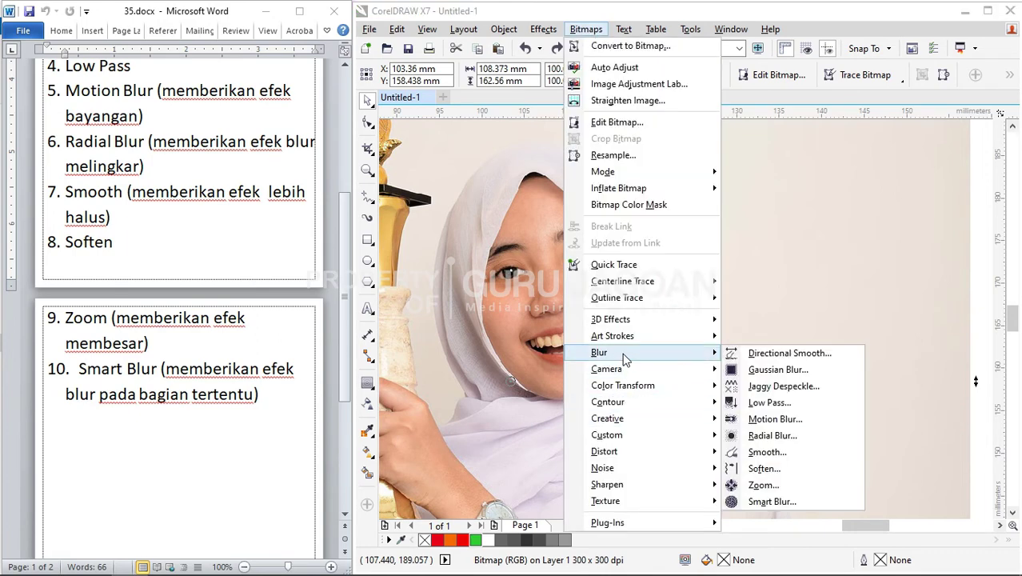
pyautogui.click(763, 484)
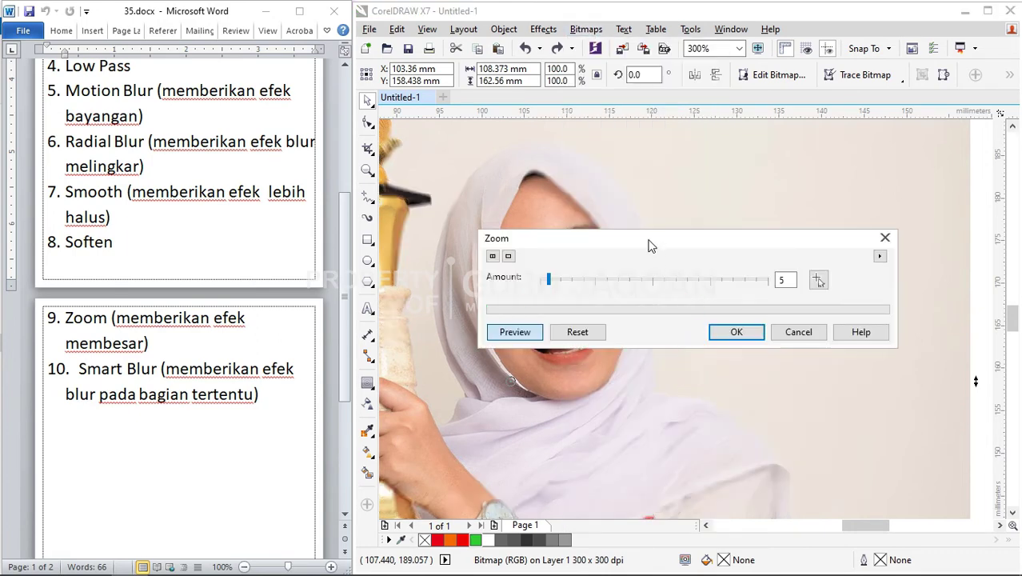
pyautogui.moveTo(649, 244); pyautogui.dragTo(832, 207)
pyautogui.moveTo(730, 243); pyautogui.dragTo(770, 243)
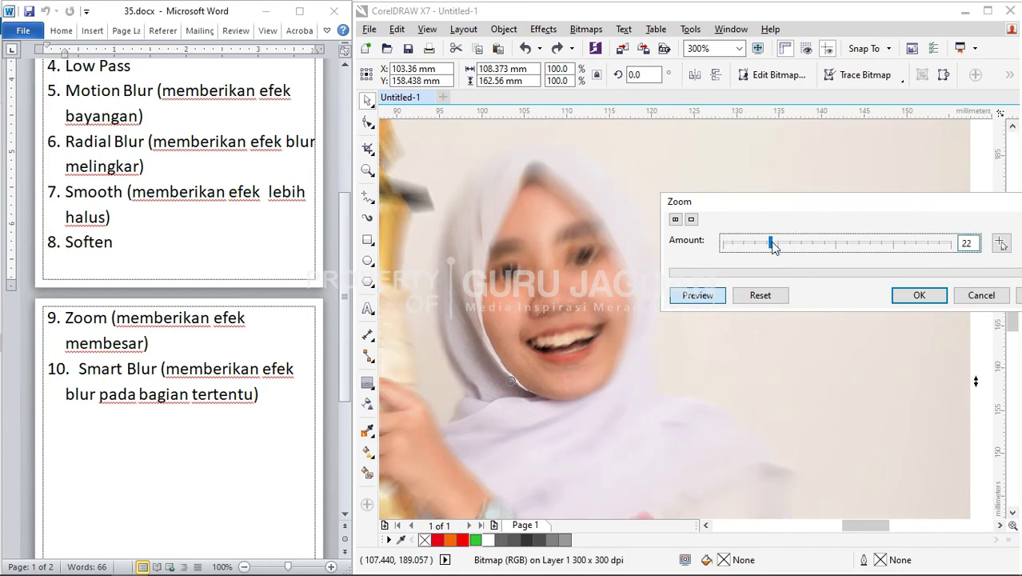
pyautogui.click(803, 244)
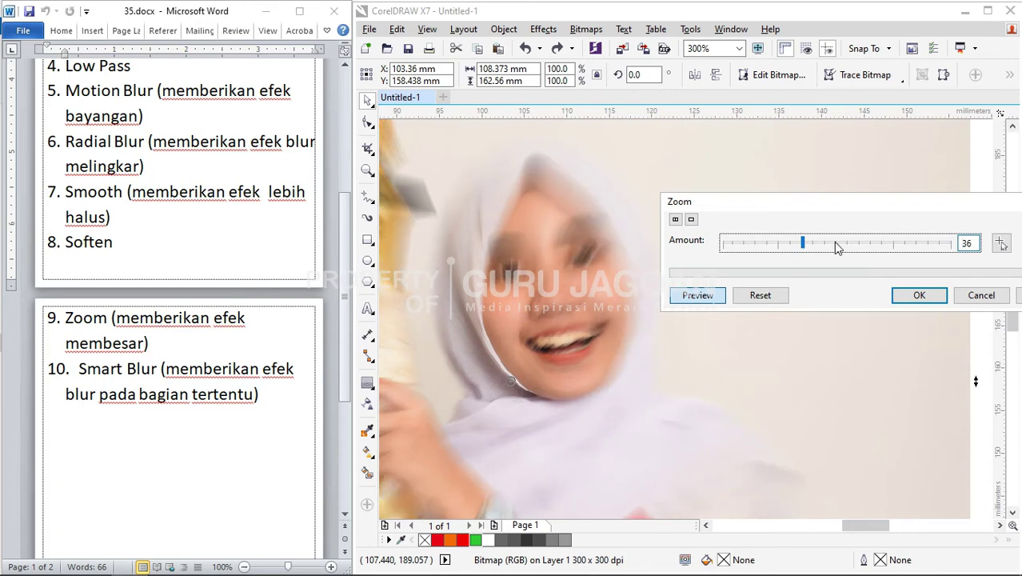
pyautogui.moveTo(731, 204); pyautogui.dragTo(569, 150)
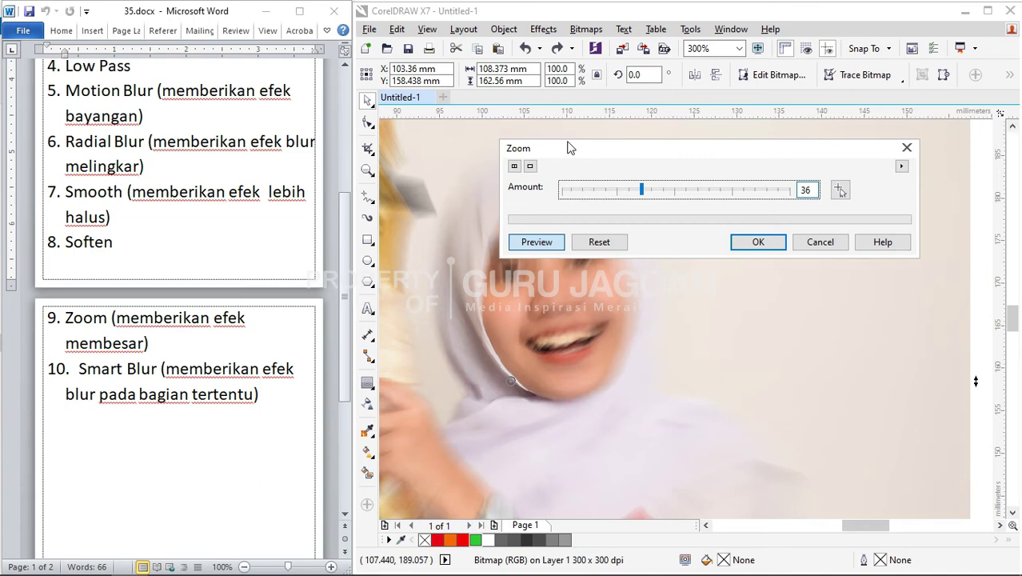
pyautogui.click(820, 242)
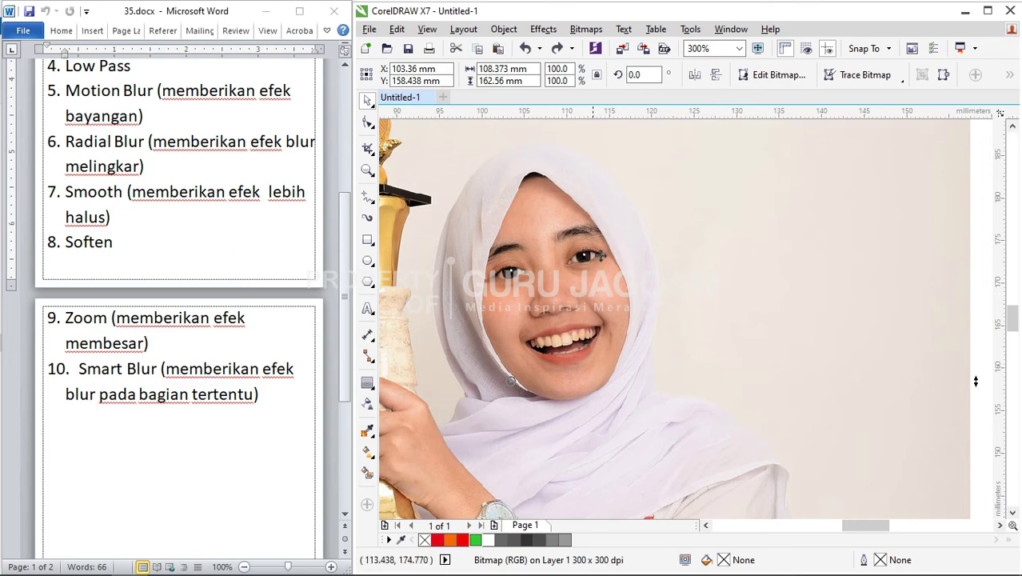
pyautogui.scroll(2, 552, 264)
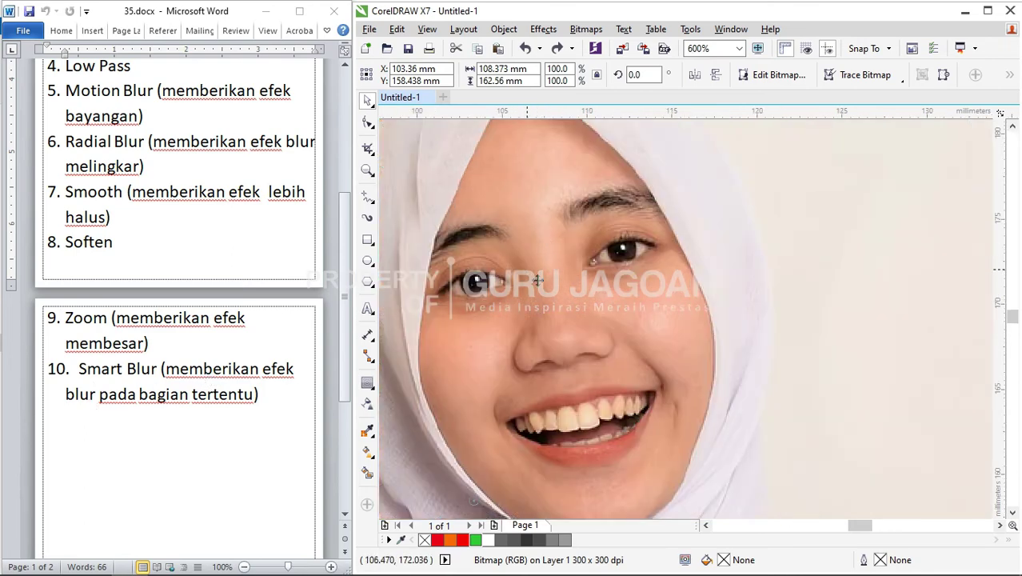
# Open the Smart Blur effect for the photo and preview it across the girl's face at amount 50.
pyautogui.click(583, 30)
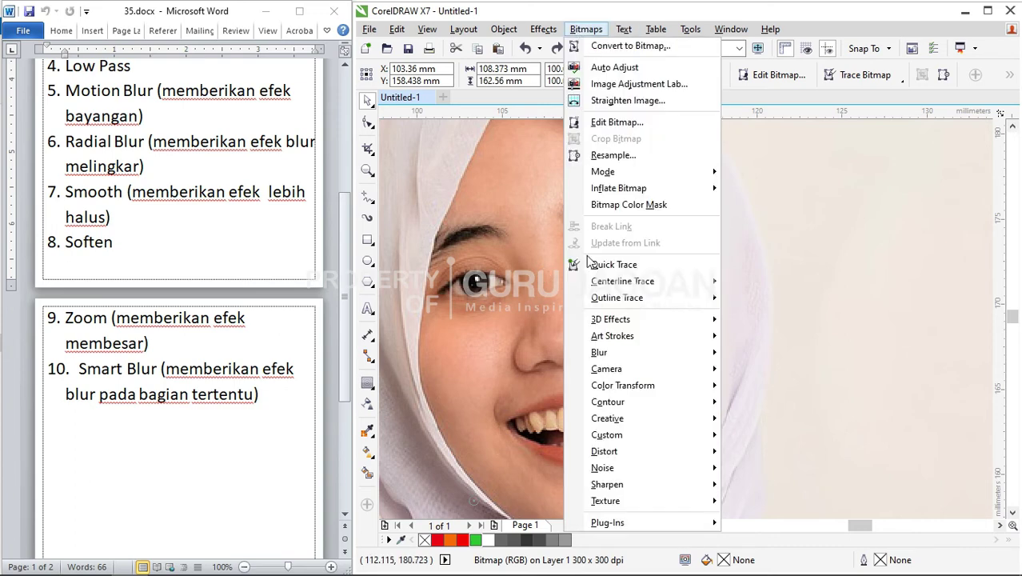
pyautogui.moveTo(608, 353)
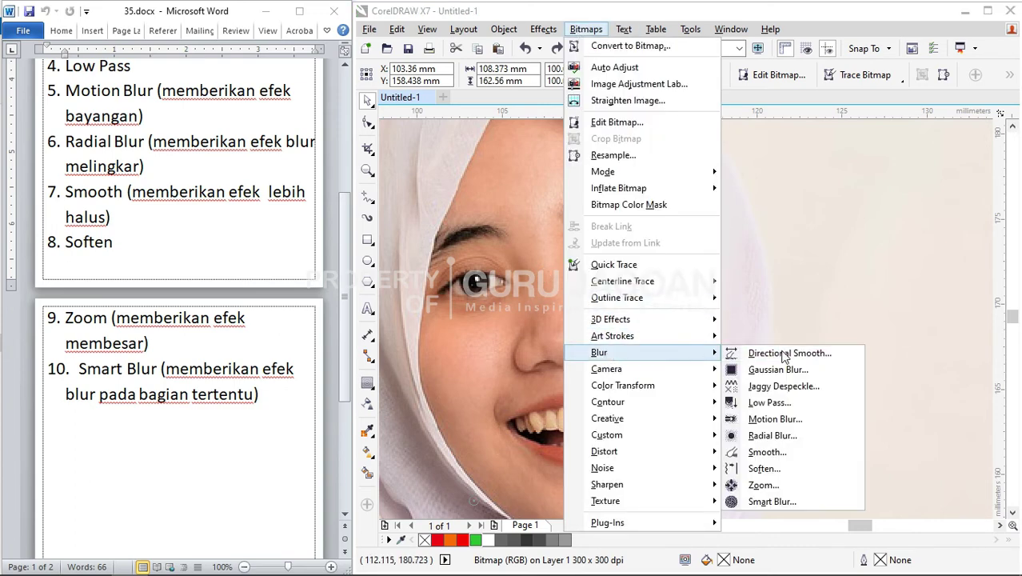
pyautogui.click(771, 501)
pyautogui.moveTo(627, 241); pyautogui.dragTo(805, 137)
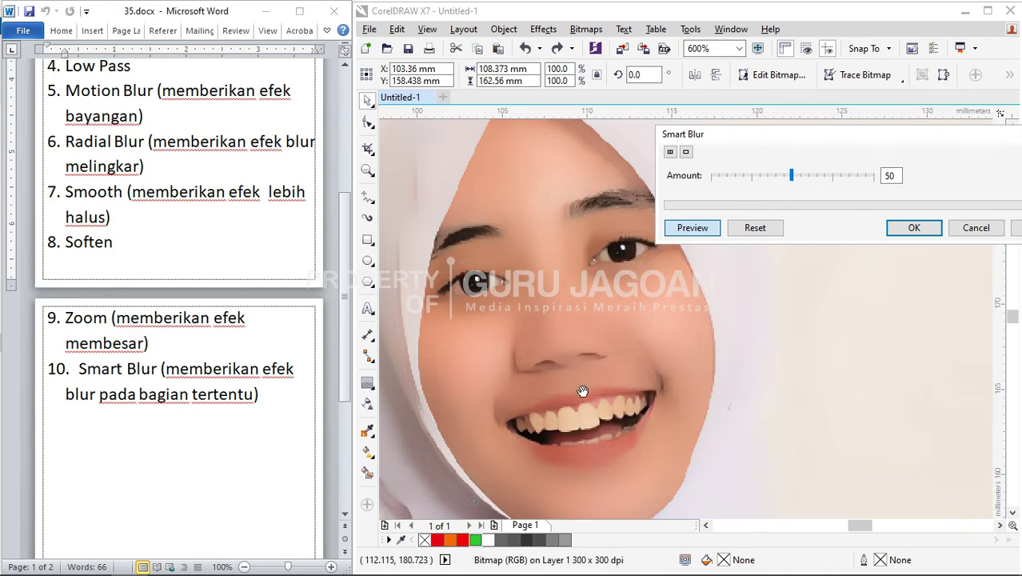
pyautogui.moveTo(639, 343); pyautogui.dragTo(581, 266)
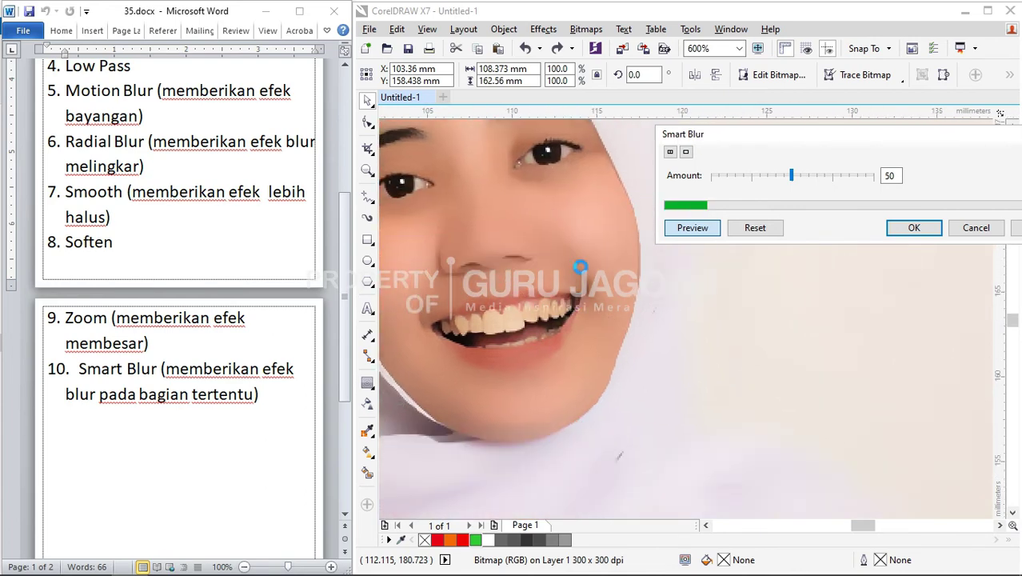
pyautogui.moveTo(566, 347); pyautogui.dragTo(534, 288)
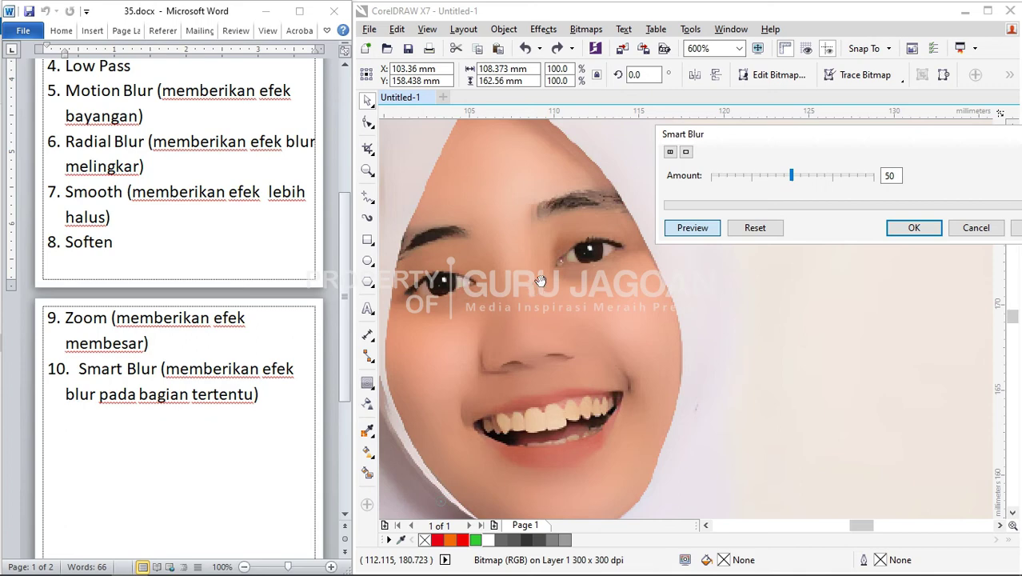
pyautogui.scroll(-2, 542, 284)
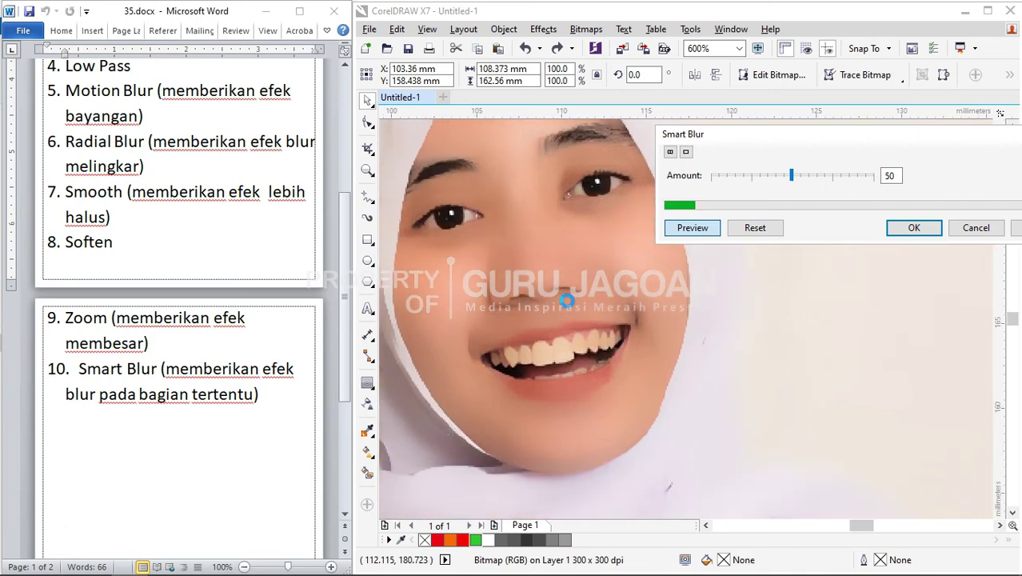
pyautogui.scroll(2, 563, 295)
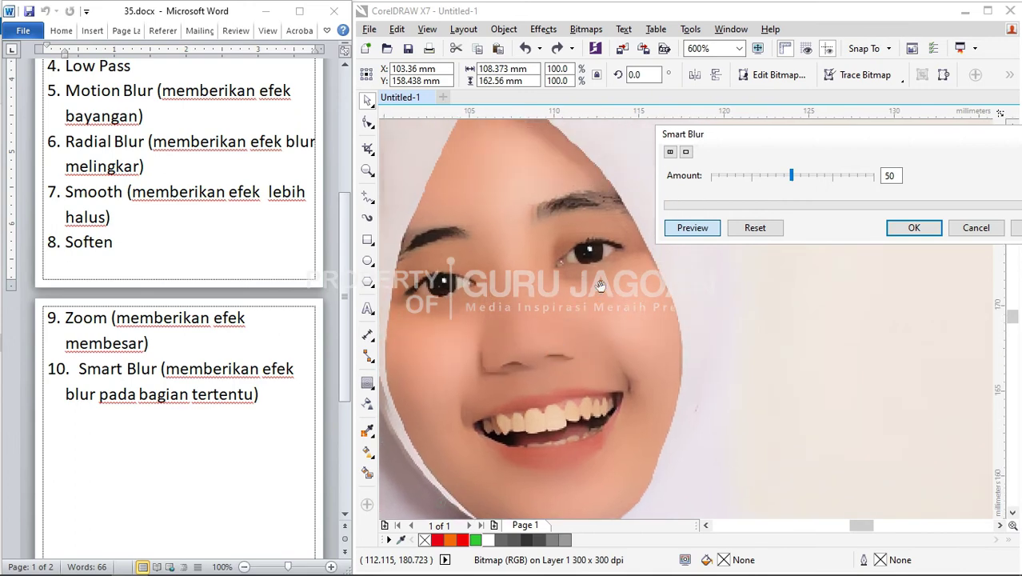
# Try Smart Blur amounts of 45, 75 and 90 on the face, and apply the effect to the photo at amount 15.
pyautogui.moveTo(792, 178); pyautogui.dragTo(784, 178)
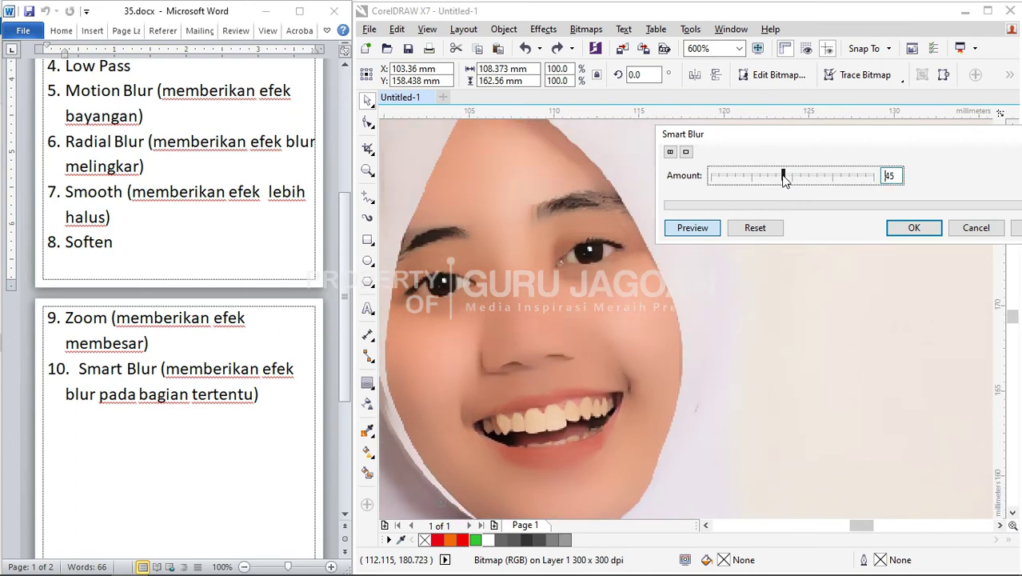
pyautogui.click(837, 182)
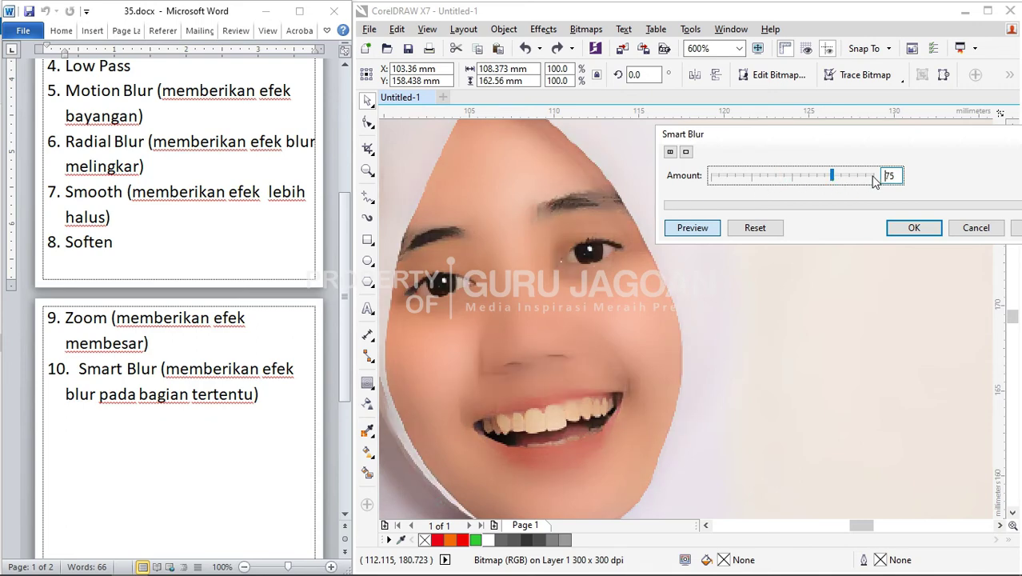
pyautogui.click(858, 176)
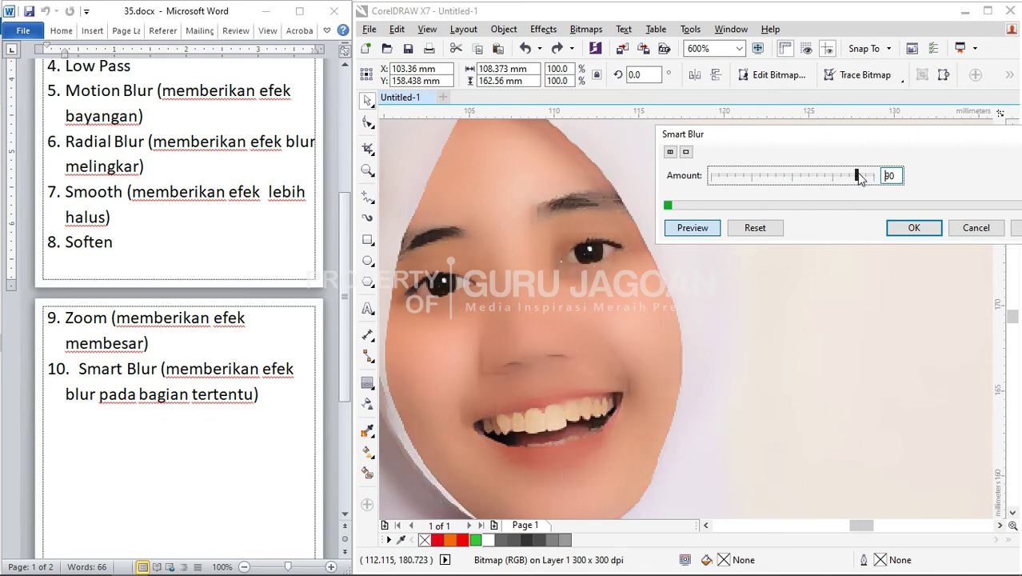
pyautogui.click(737, 176)
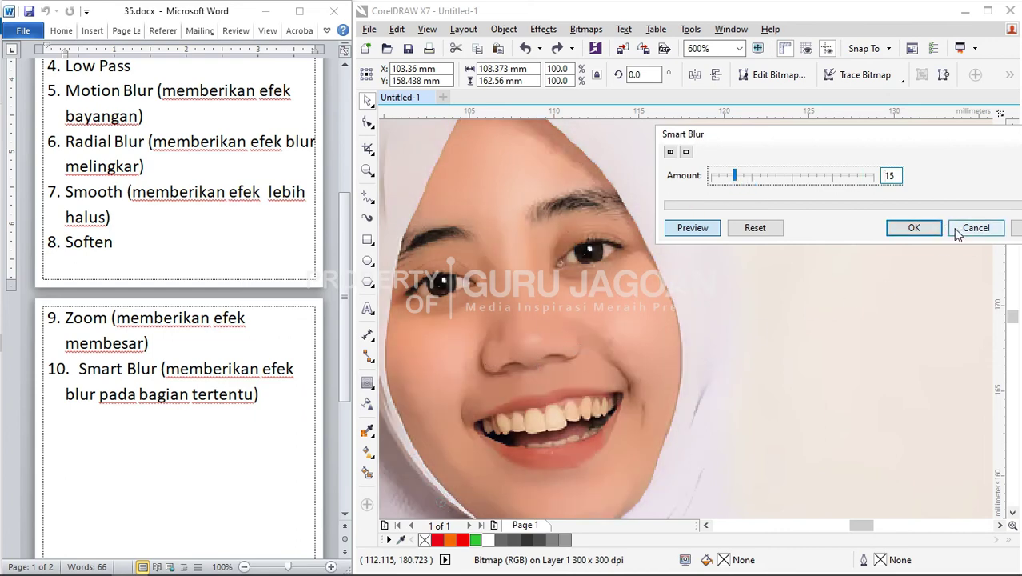
pyautogui.click(921, 231)
pyautogui.scroll(-5, 925, 238)
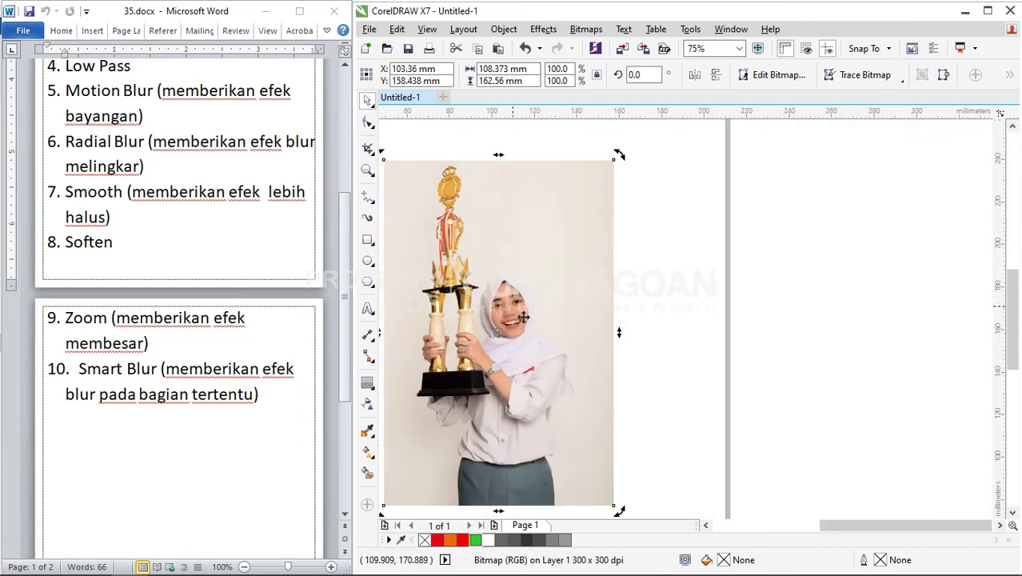
pyautogui.click(586, 28)
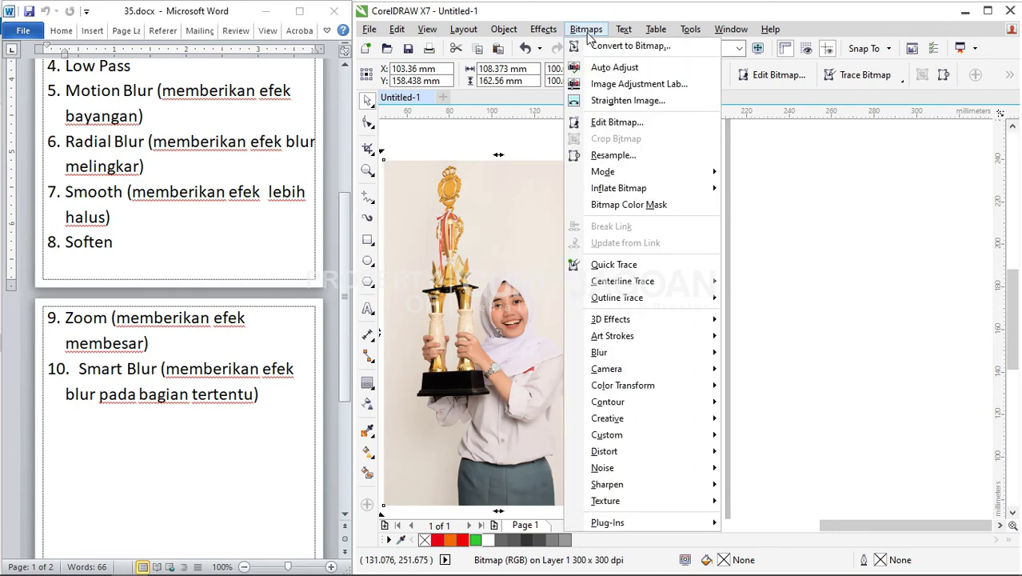
pyautogui.moveTo(604, 356)
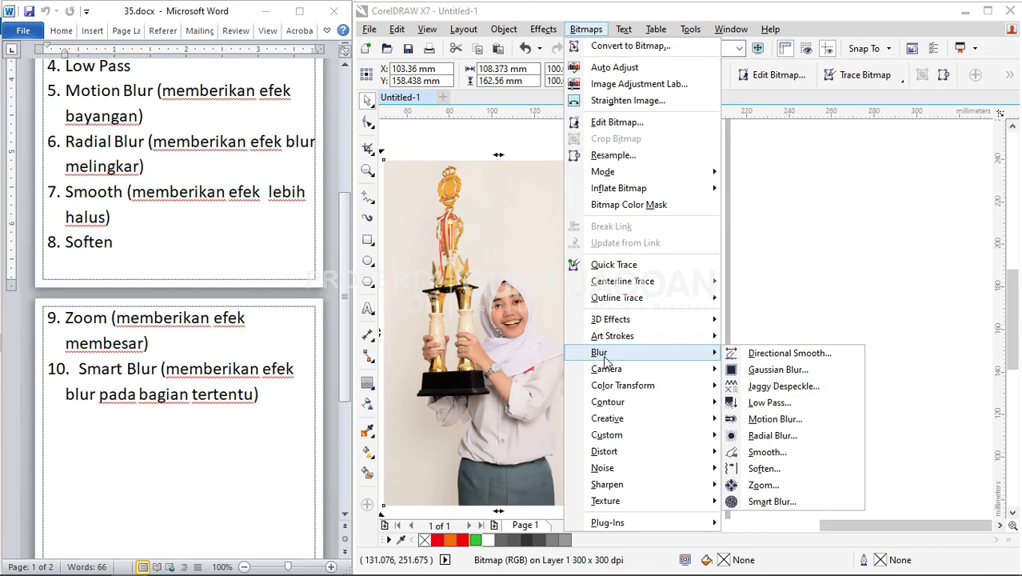
pyautogui.moveTo(611, 372)
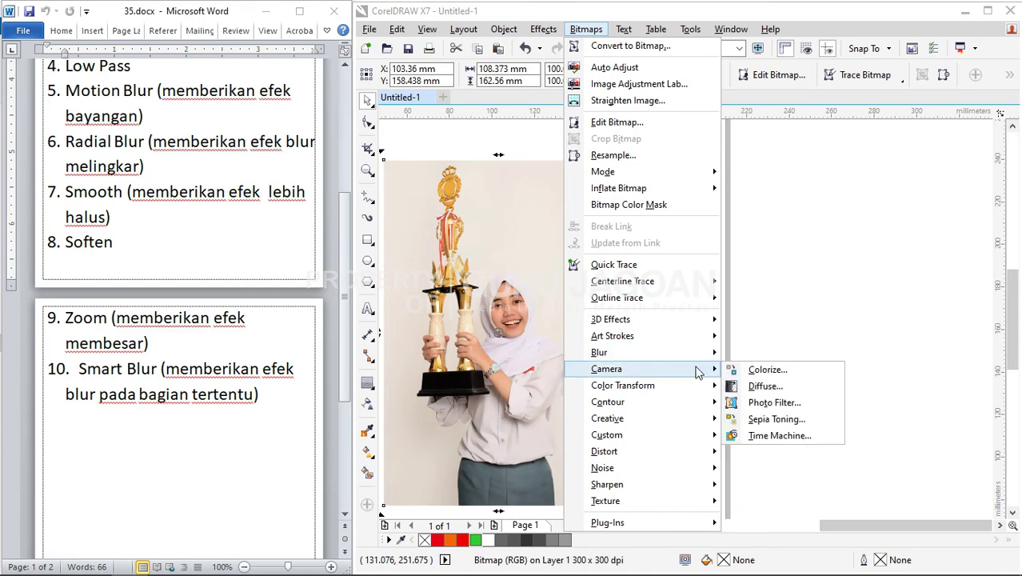
pyautogui.click(822, 185)
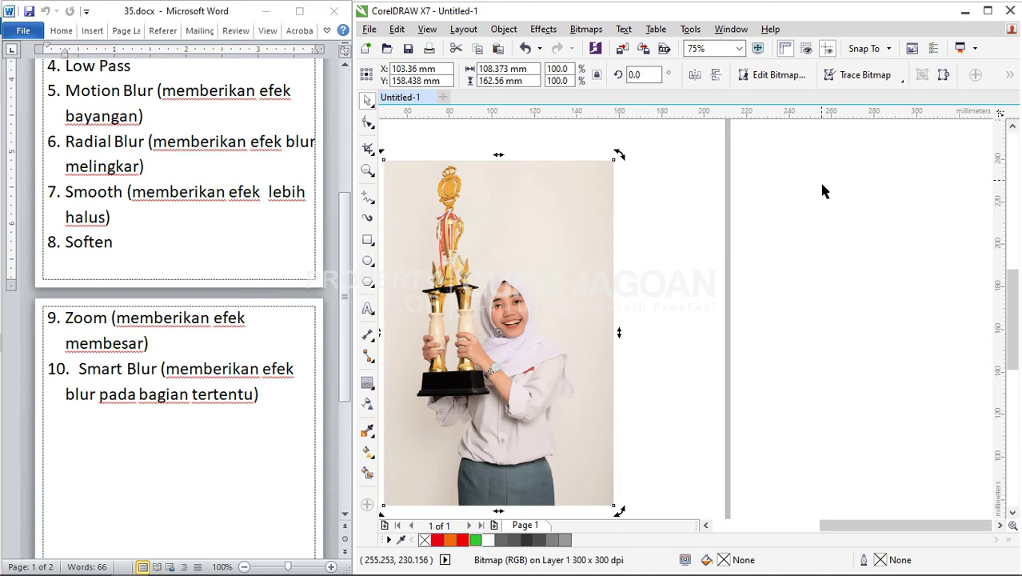
# Return to the beginning of the blur effect list in the Word document and deselect the photo in CorelDRAW.
pyautogui.scroll(6, 262, 278)
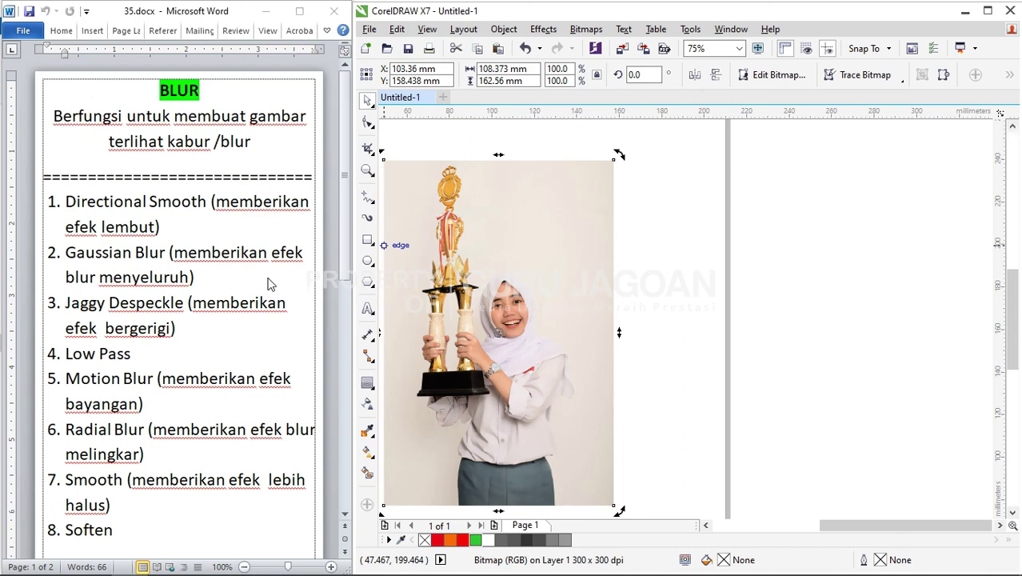
pyautogui.click(734, 229)
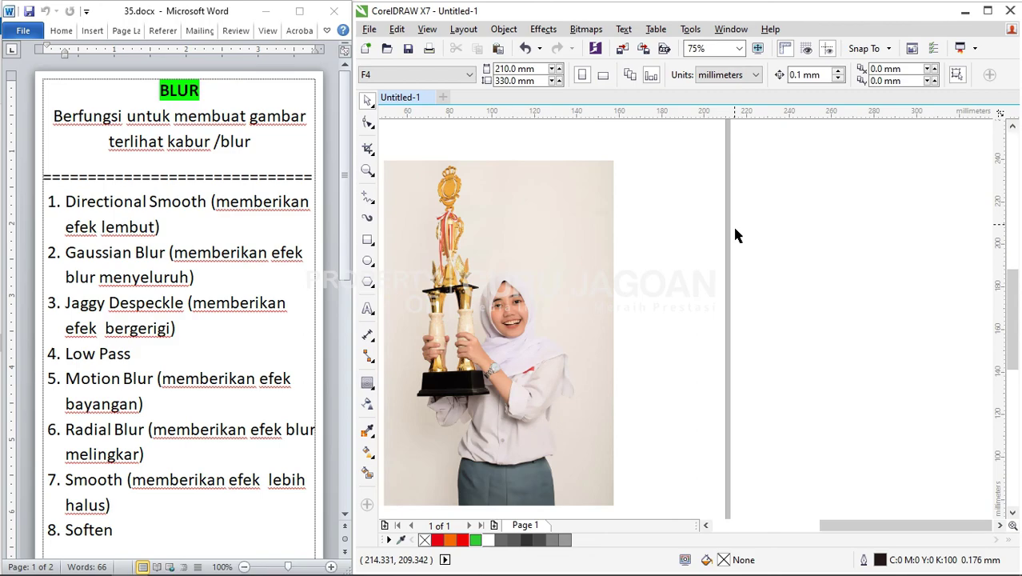